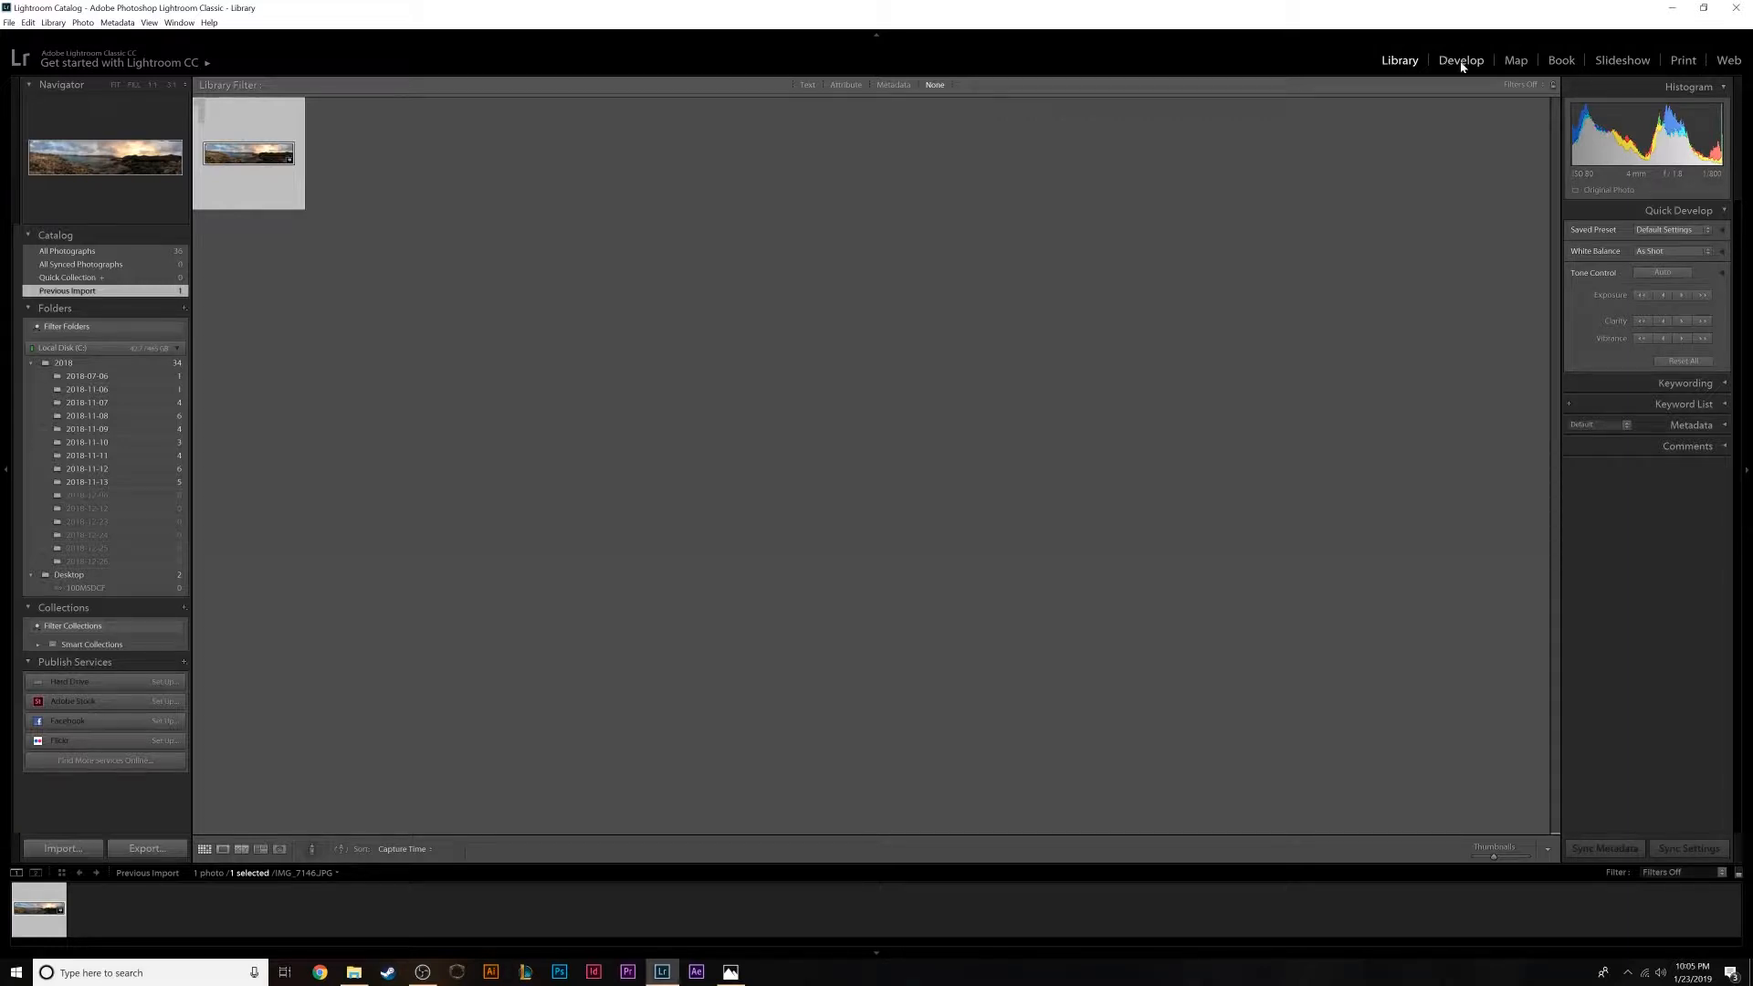
- Open the panorama for developing and heal its black upper-right and lower-left edges with Spot Removal at size 75, feather 0, opacity 100
{"action": "left_click", "coordinate": [1461, 62]}
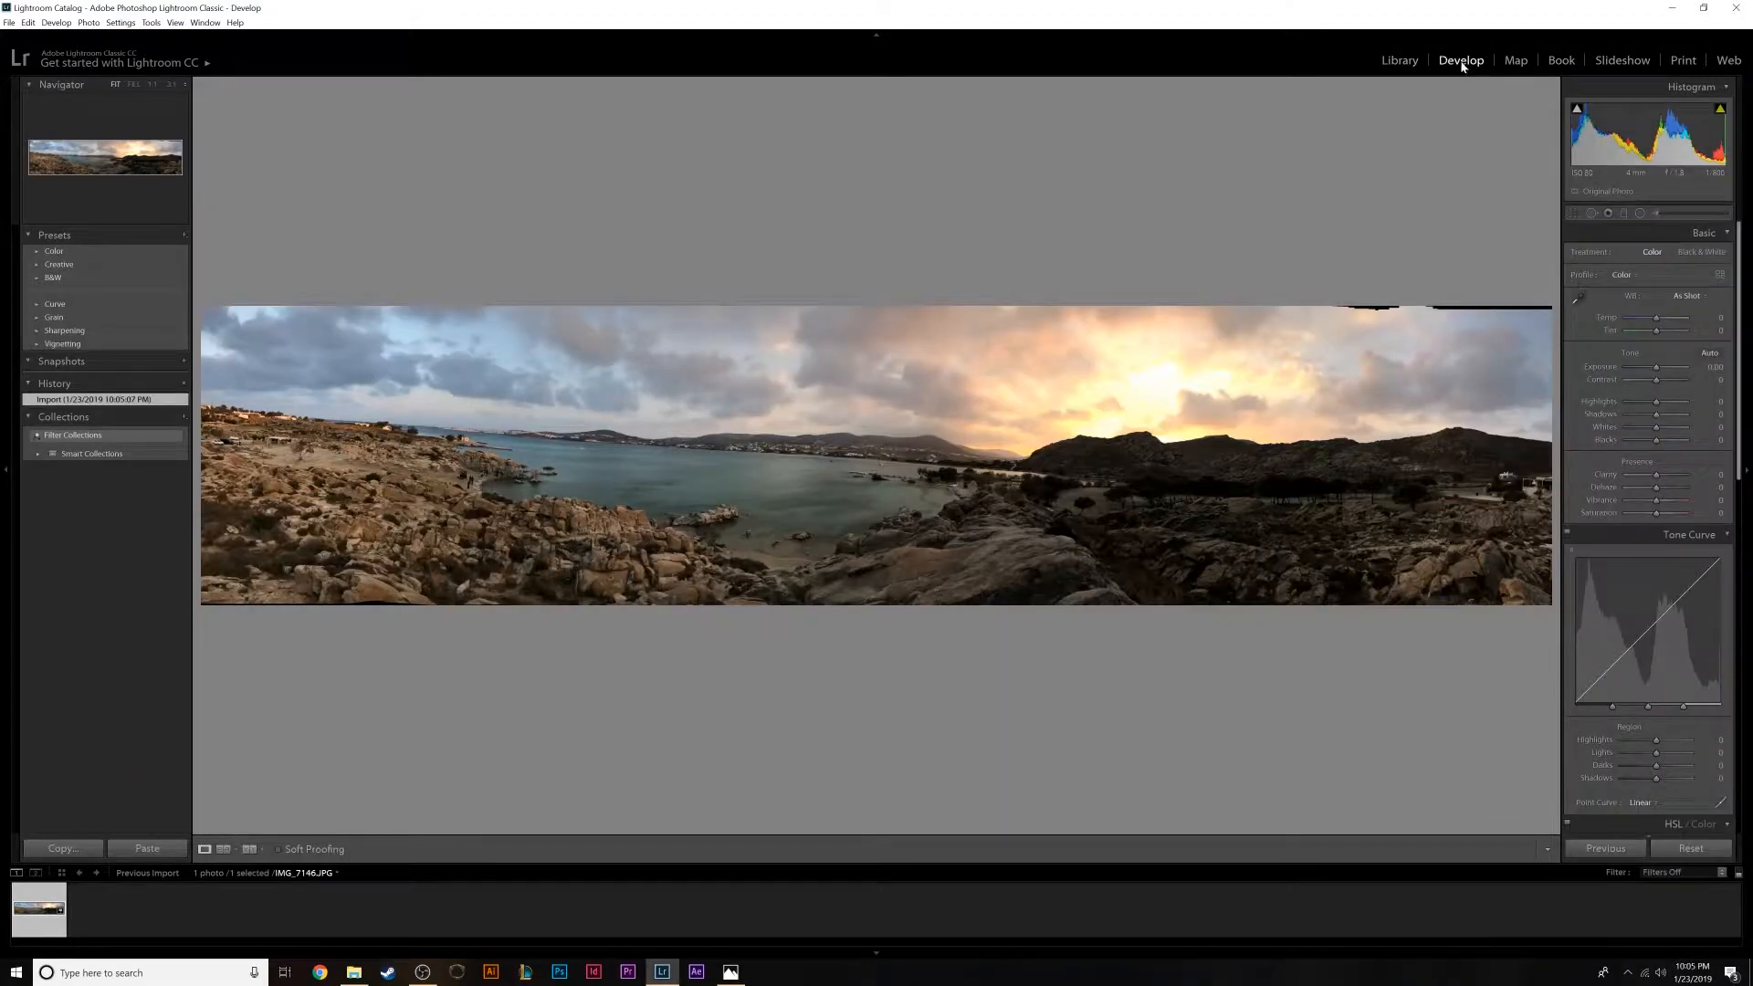
{"action": "left_click", "coordinate": [1592, 215]}
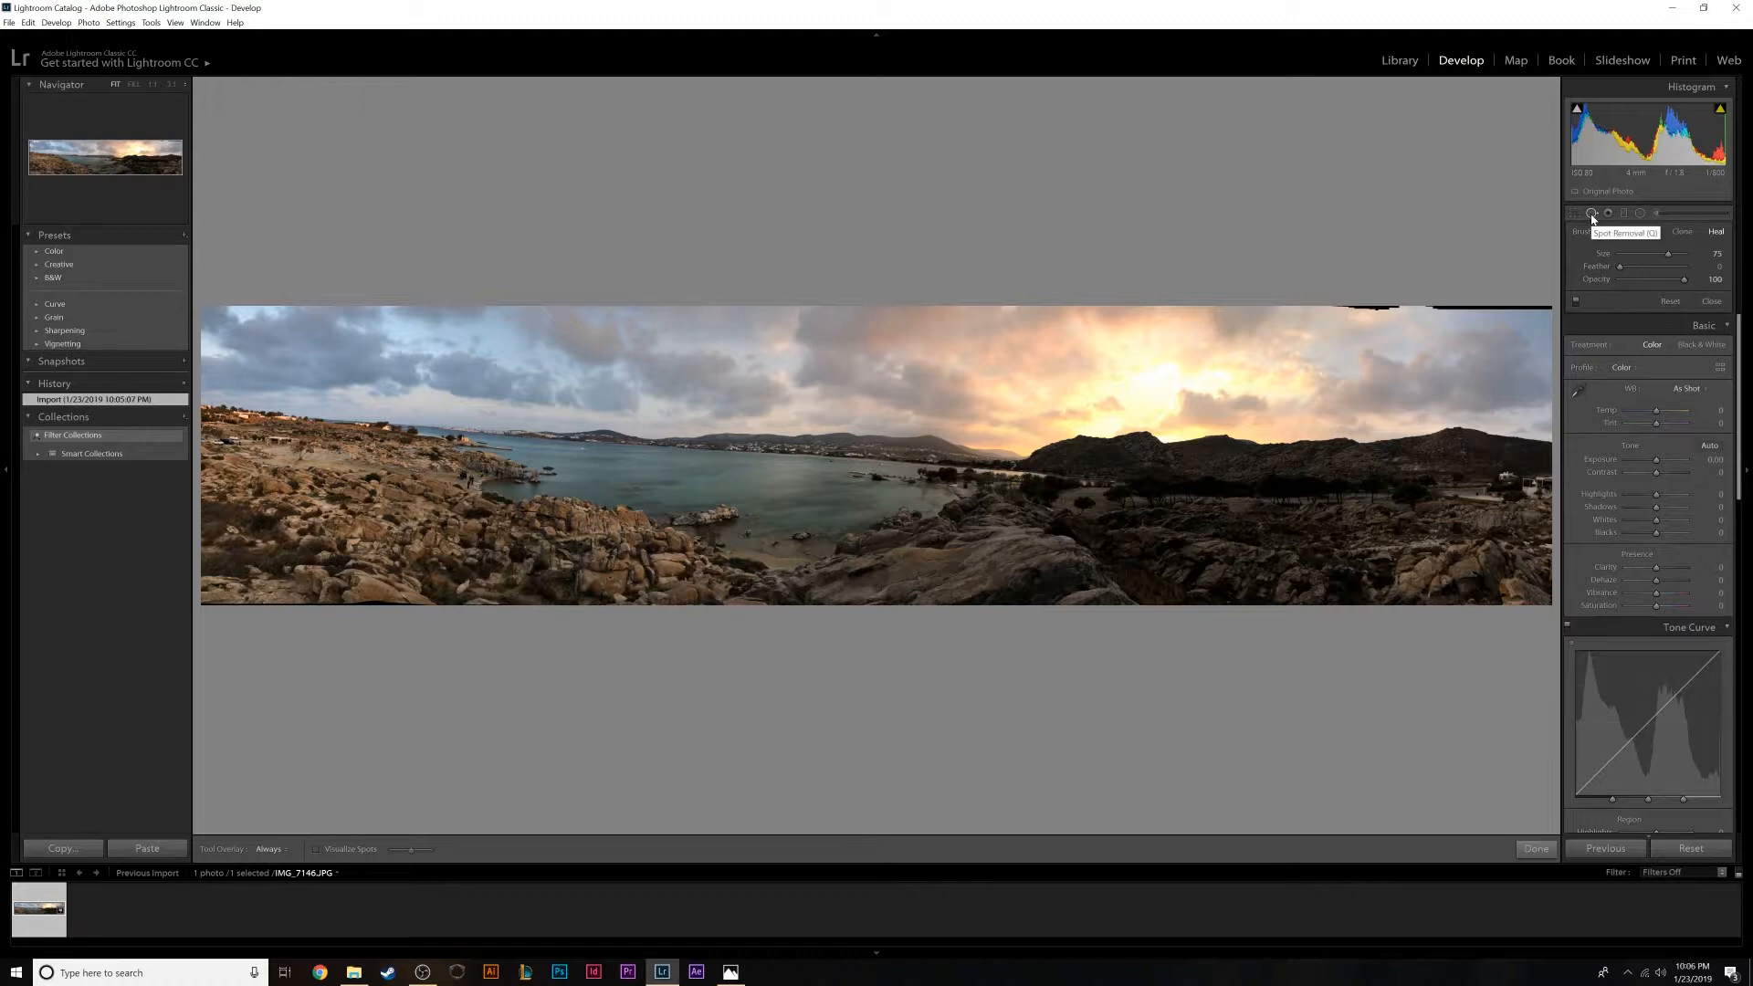
{"action": "left_click_drag", "start_coordinate": [1338, 307], "coordinate": [1548, 309]}
{"action": "left_click_drag", "start_coordinate": [418, 602], "coordinate": [206, 609]}
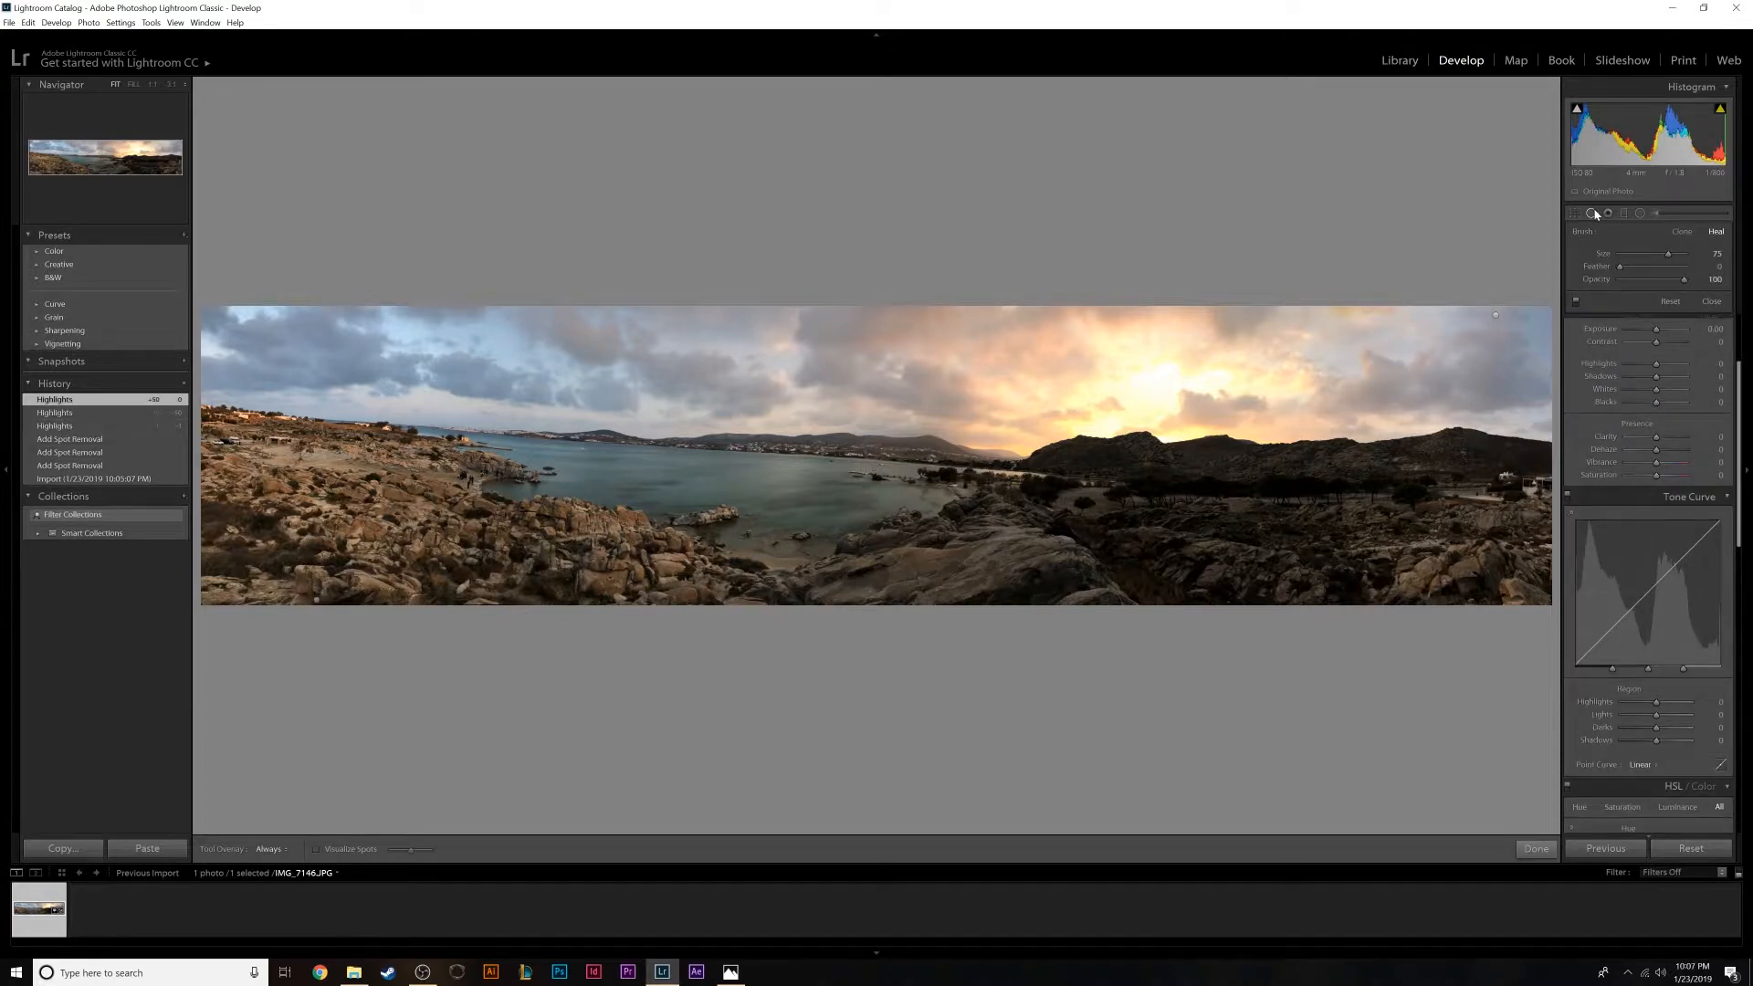
{"action": "left_click", "coordinate": [1593, 214]}
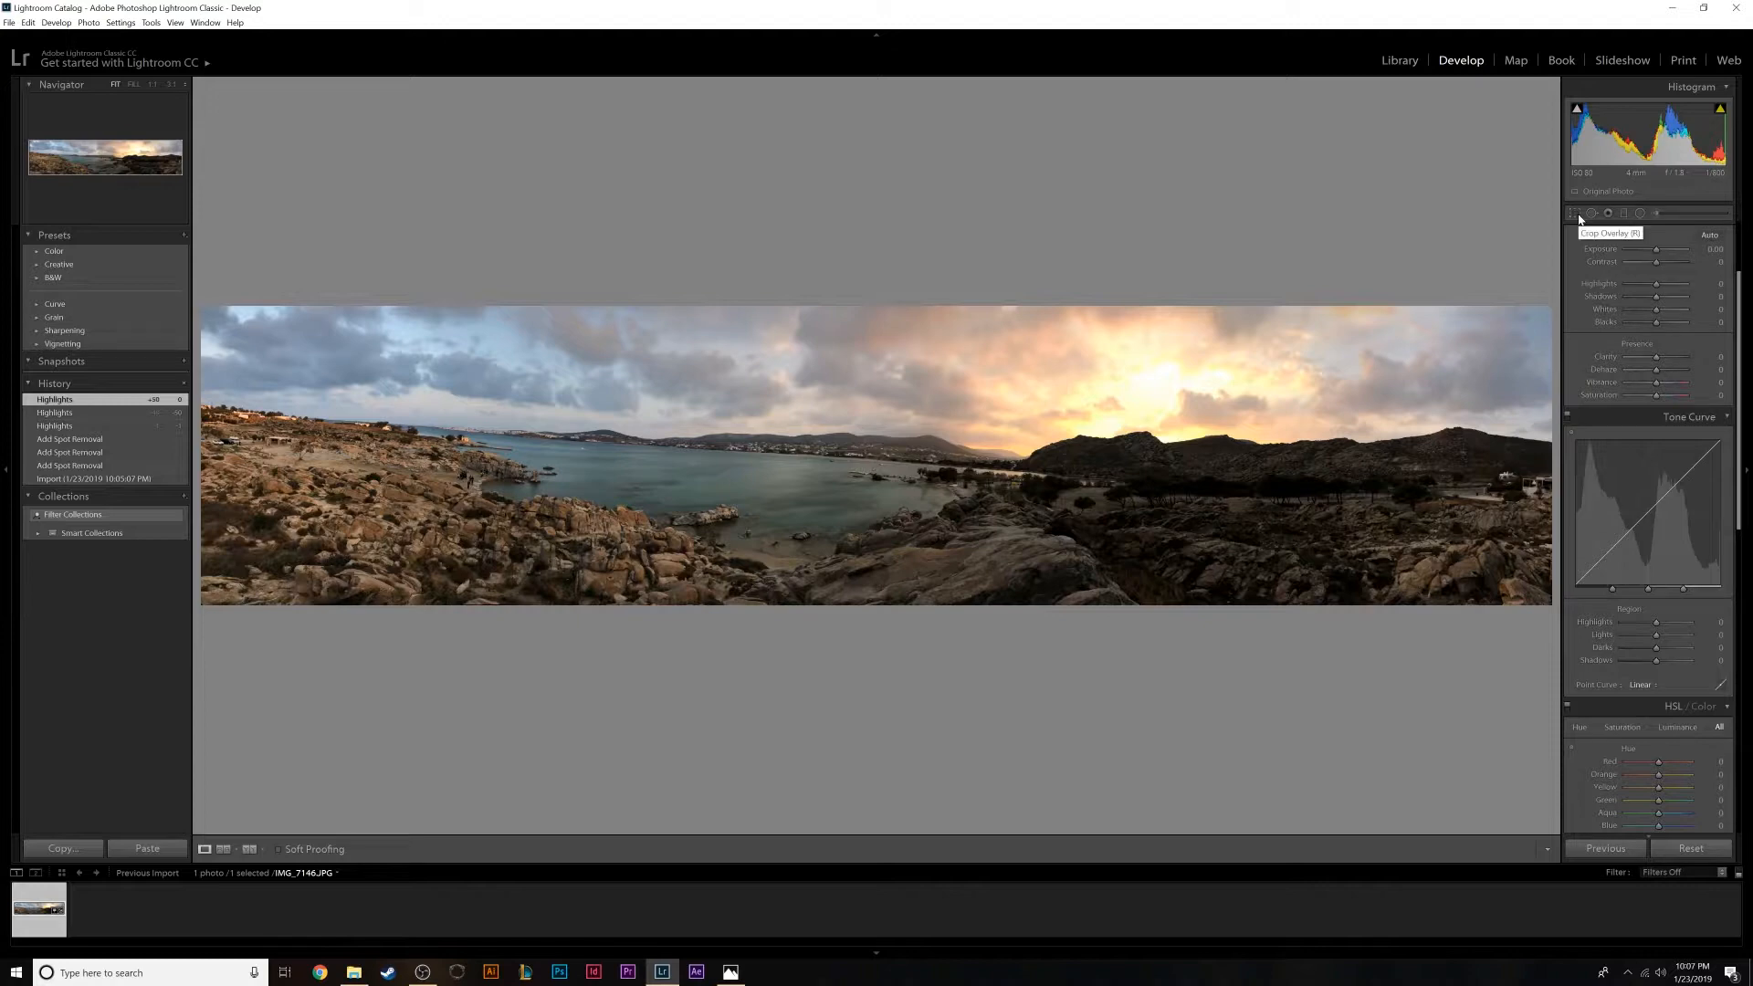
- Rotate the photo to a crop angle of about -4.17 with Crop & Straighten and apply the crop
{"action": "left_click", "coordinate": [1577, 214]}
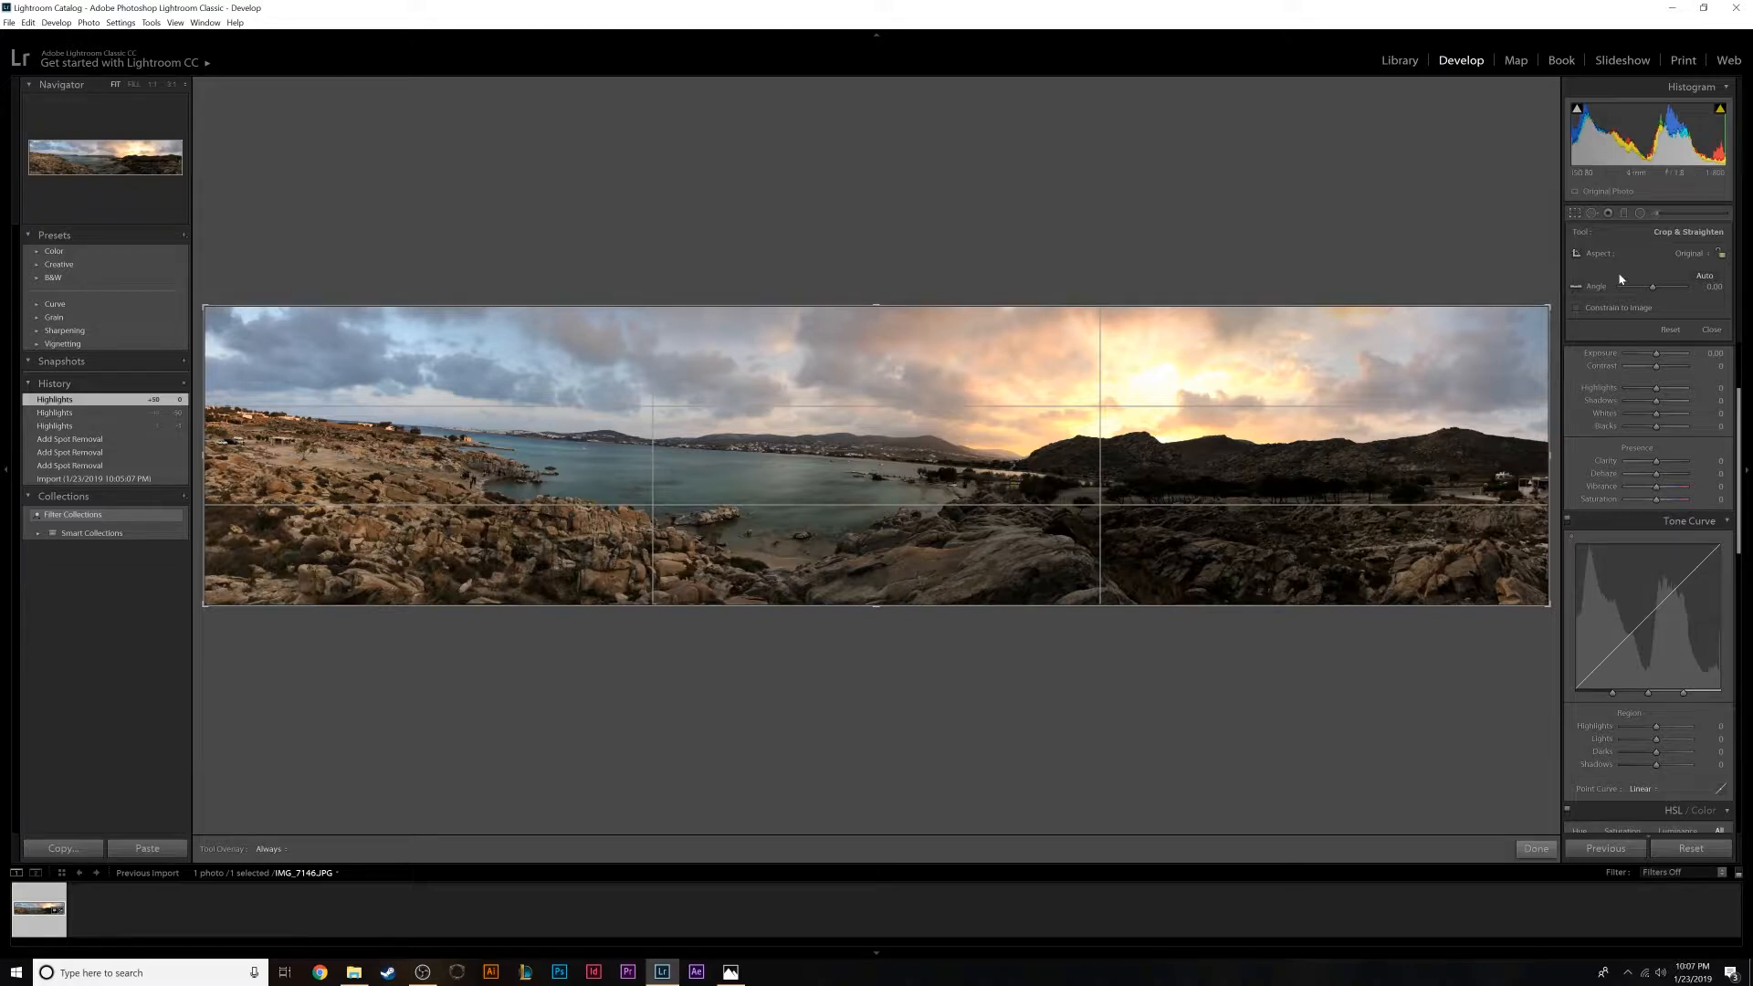
{"action": "left_click_drag", "start_coordinate": [1552, 301], "coordinate": [1507, 260]}
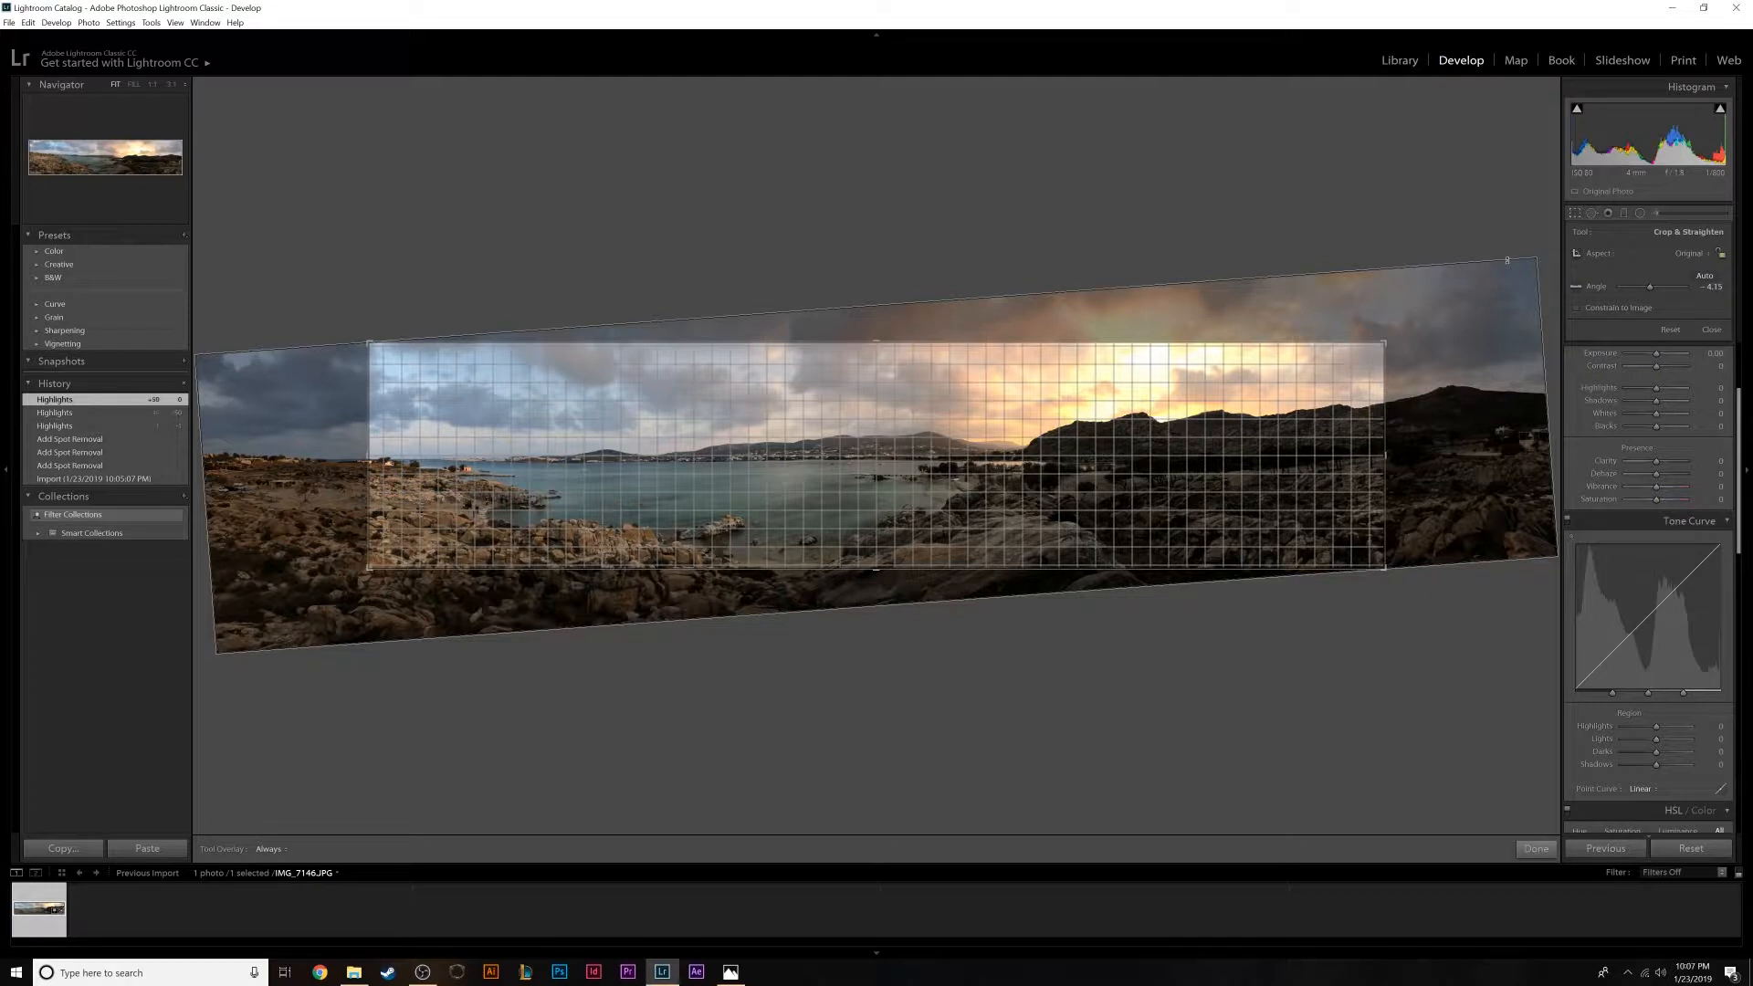
{"action": "left_click_drag", "start_coordinate": [1507, 260], "coordinate": [1507, 260]}
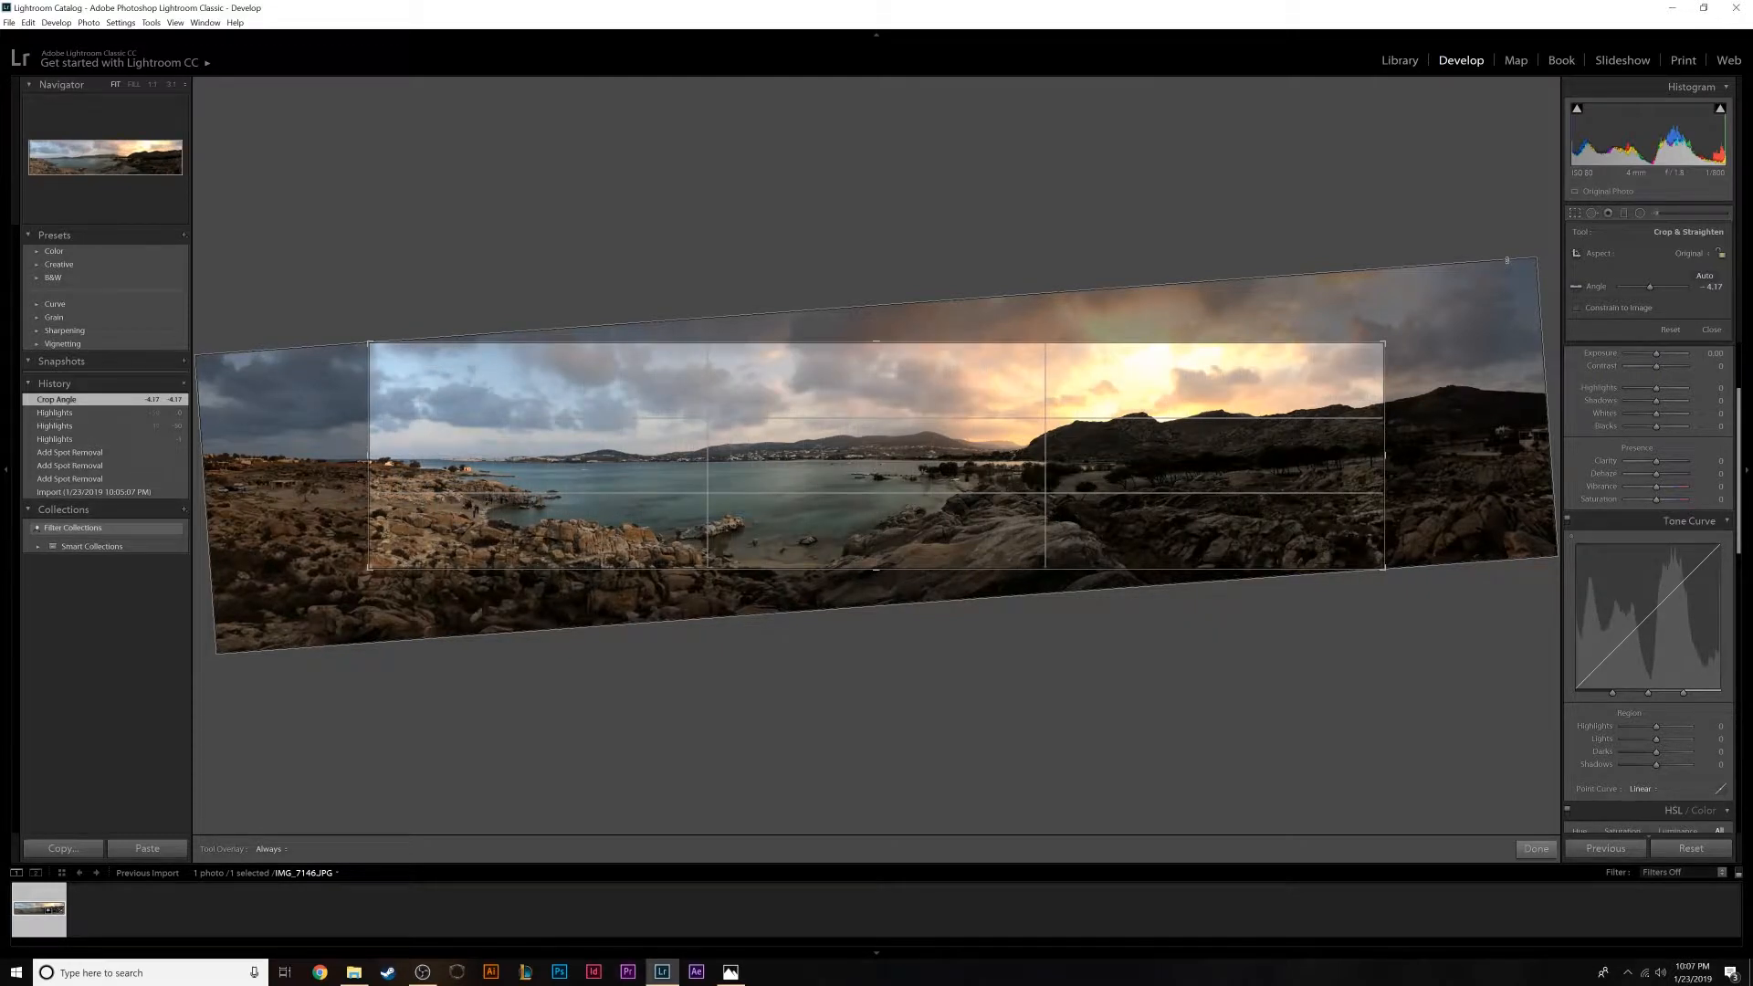
{"action": "key", "text": "Return"}
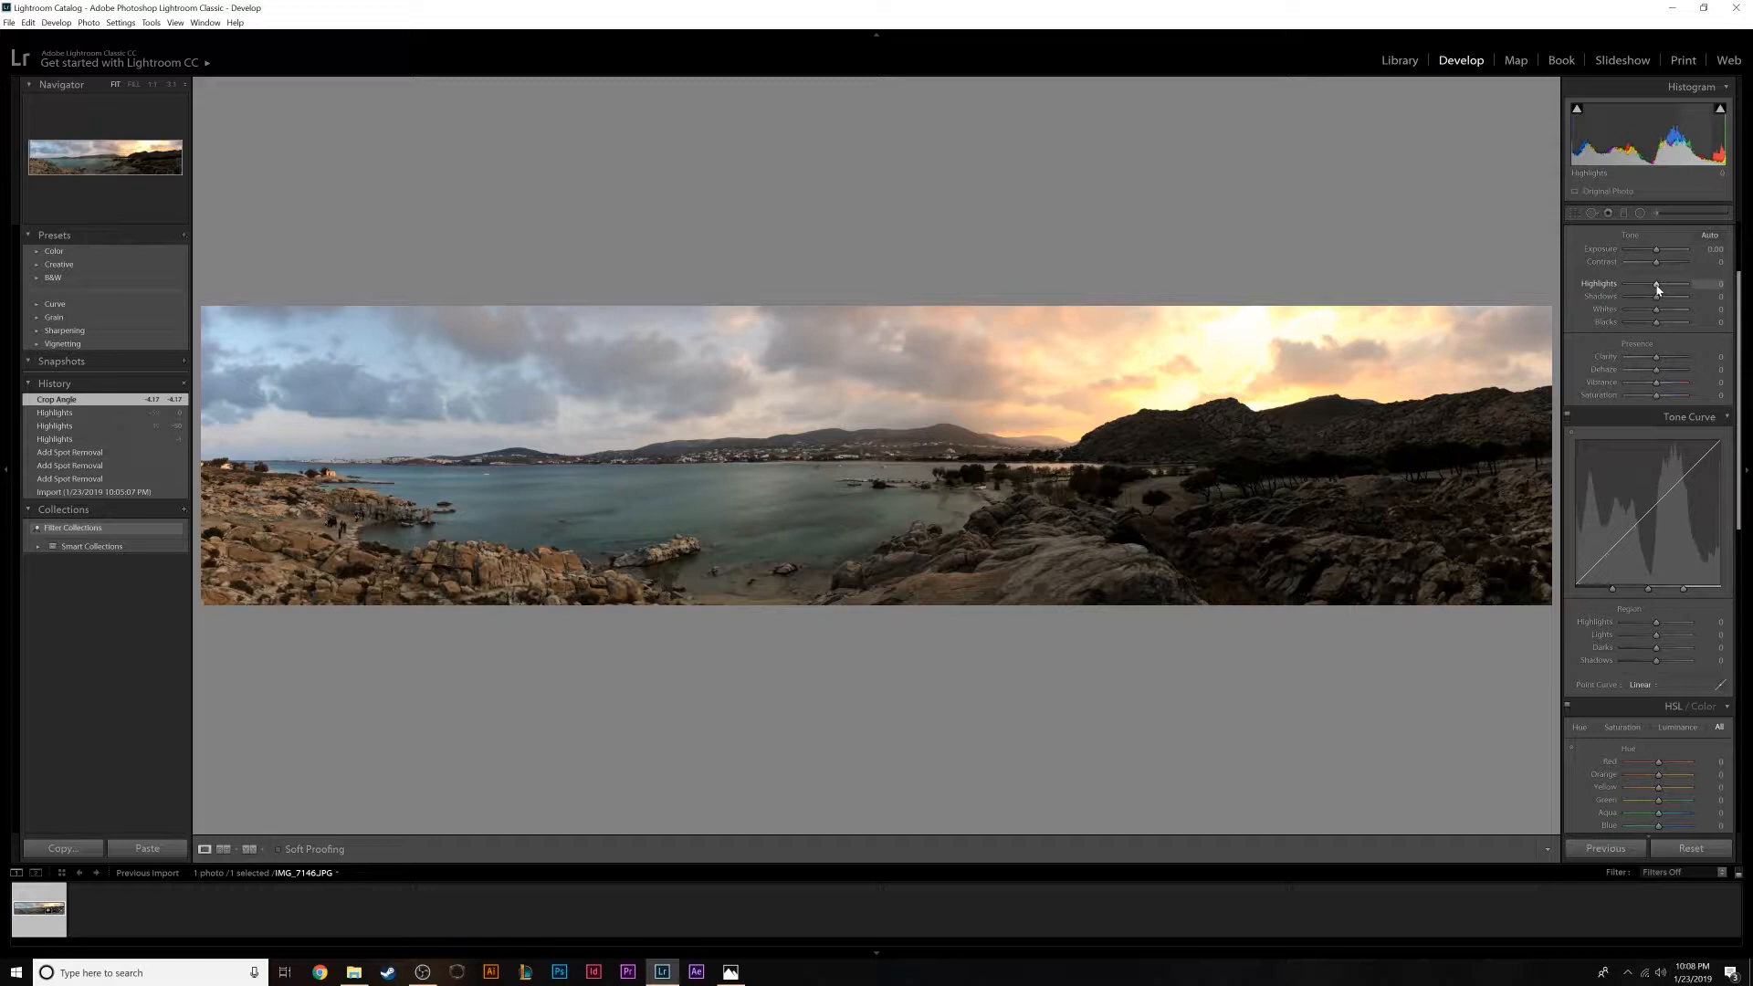
- Try extreme positive and negative Highlights values, and settle on -49
{"action": "left_click_drag", "start_coordinate": [1657, 290], "coordinate": [1685, 291]}
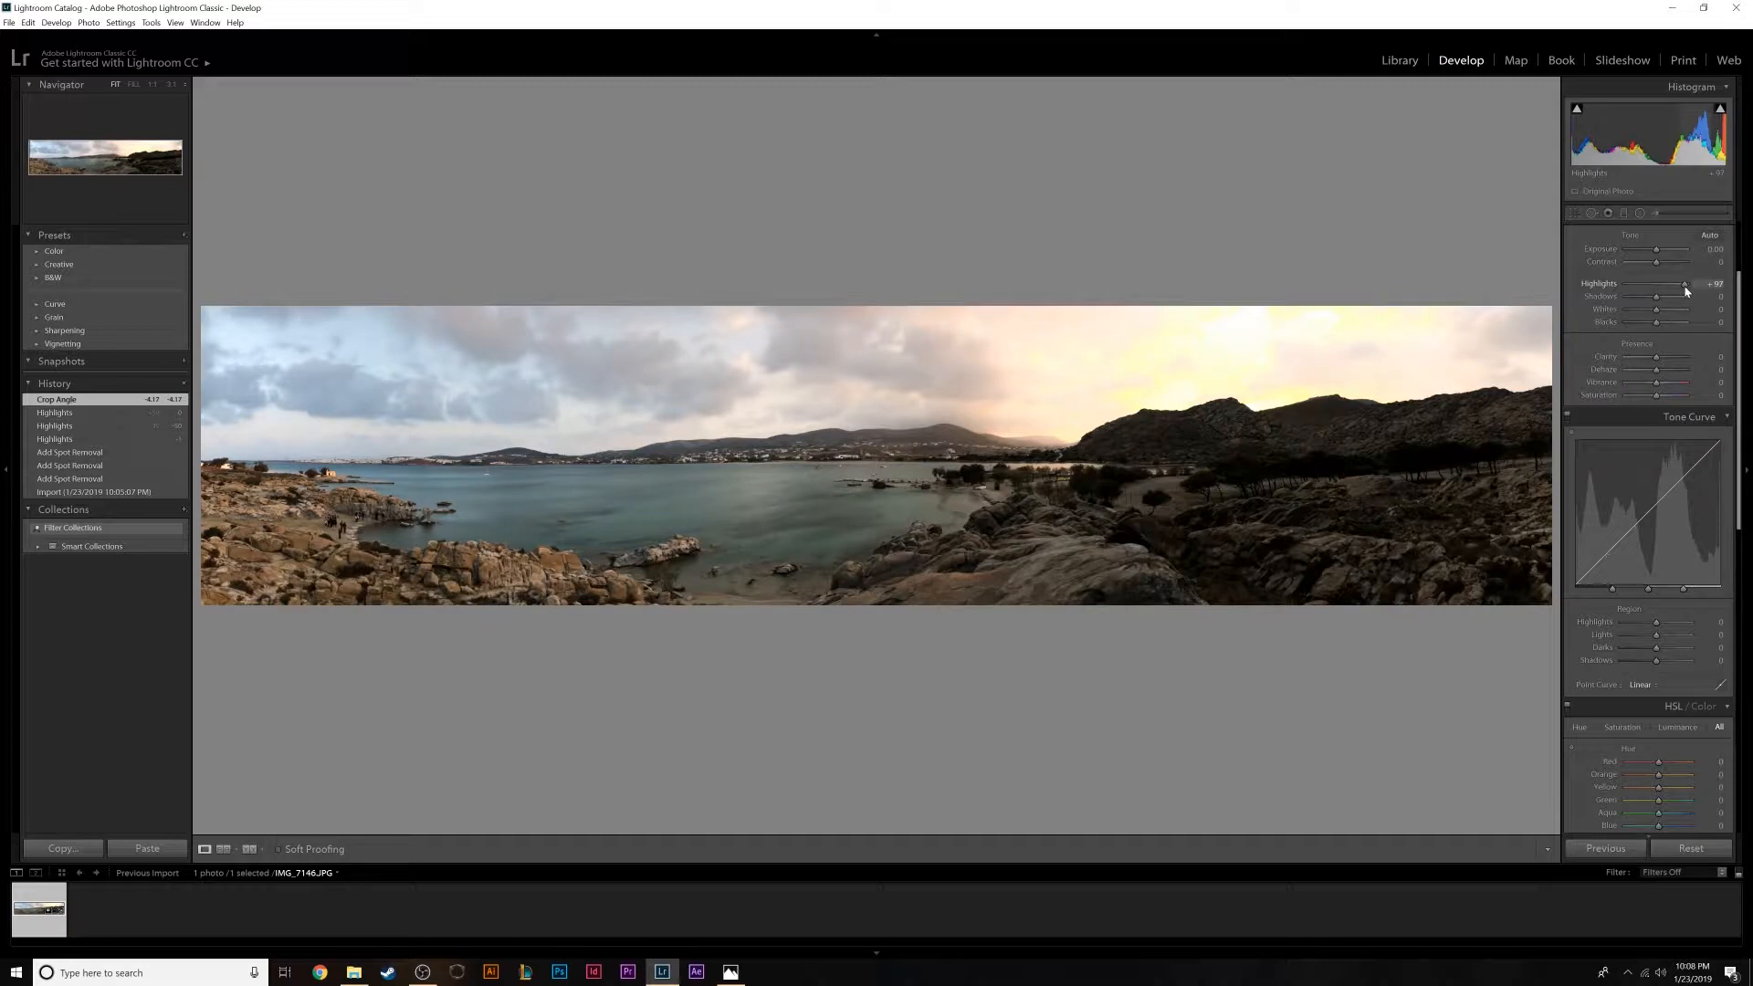
{"action": "left_click_drag", "start_coordinate": [1685, 291], "coordinate": [1621, 295]}
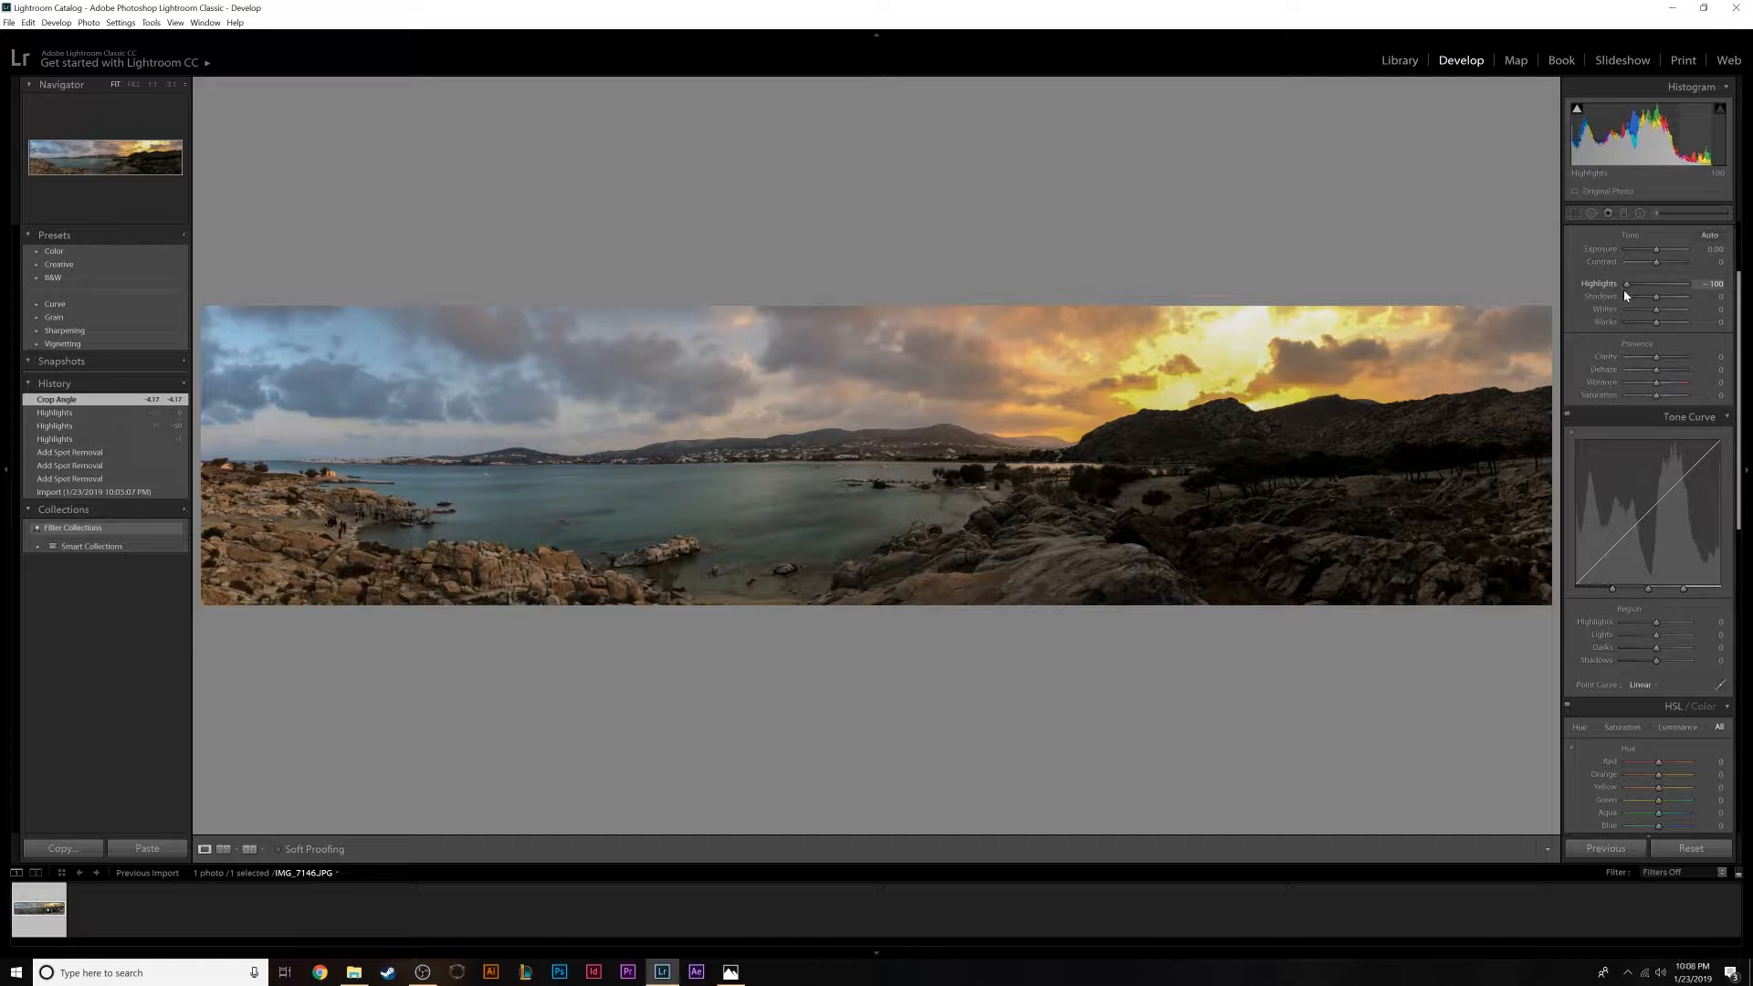
{"action": "left_click_drag", "start_coordinate": [1623, 288], "coordinate": [1643, 288]}
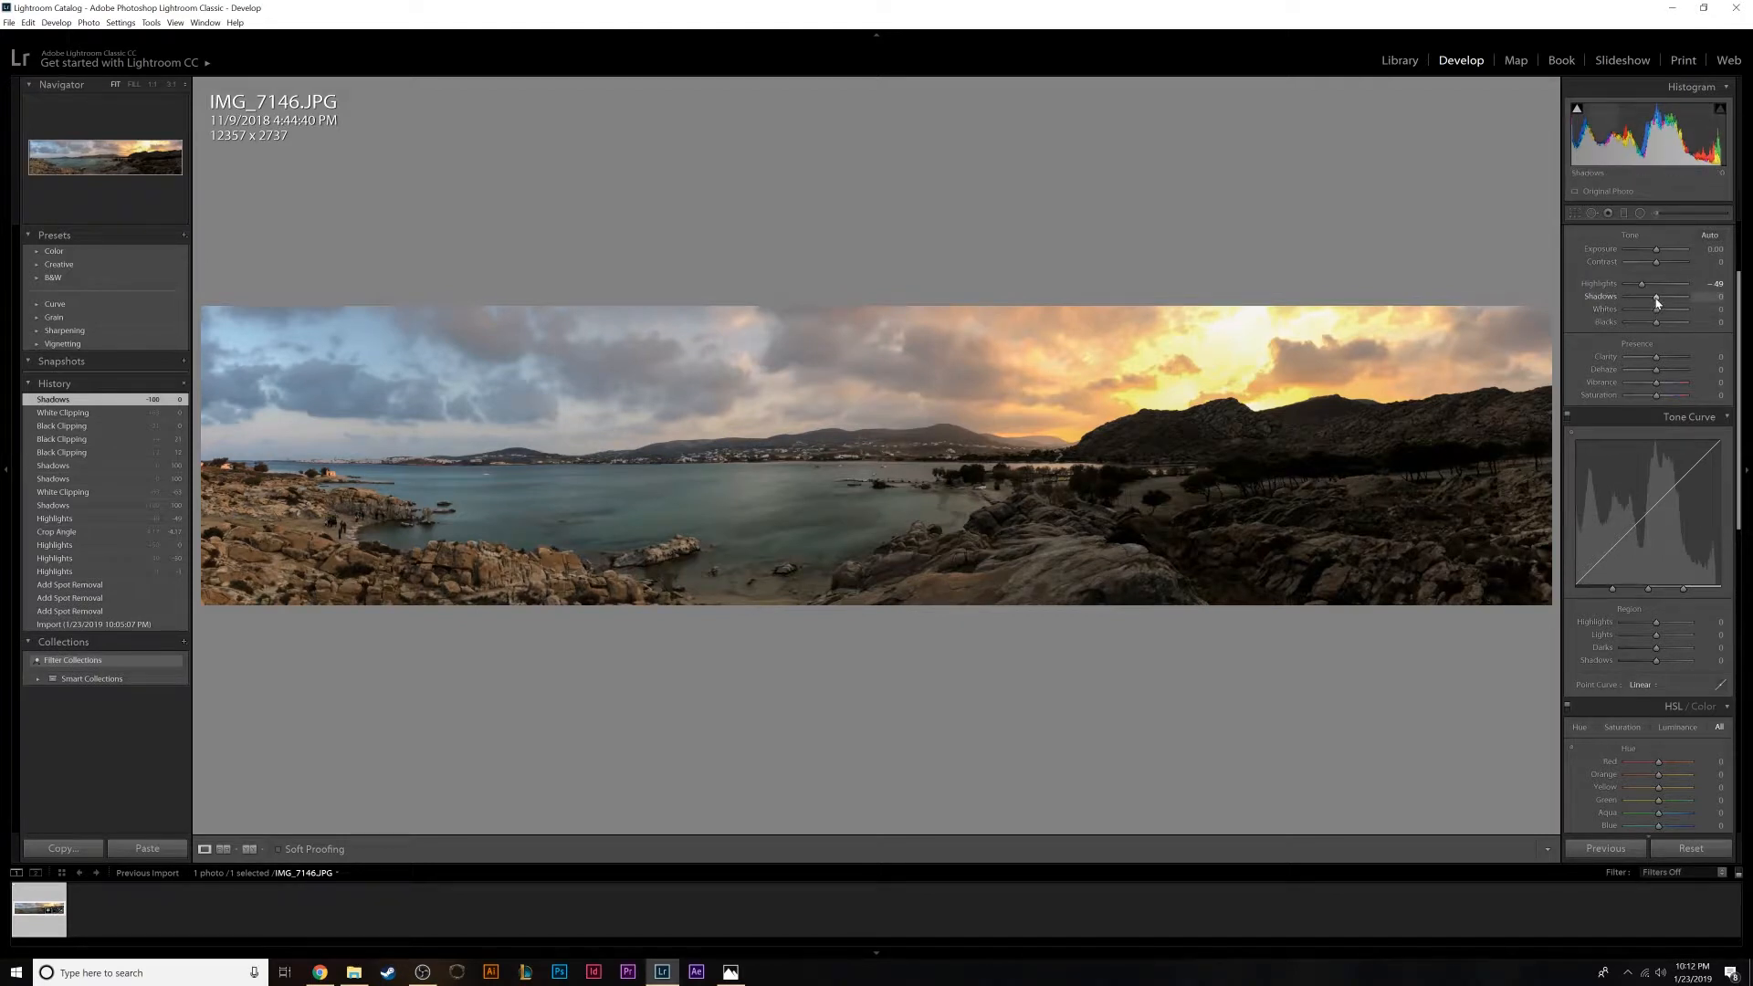
- Preview the clipped shadows, set Shadows to +100, and lower Whites to -72
{"action": "key", "text": "j"}
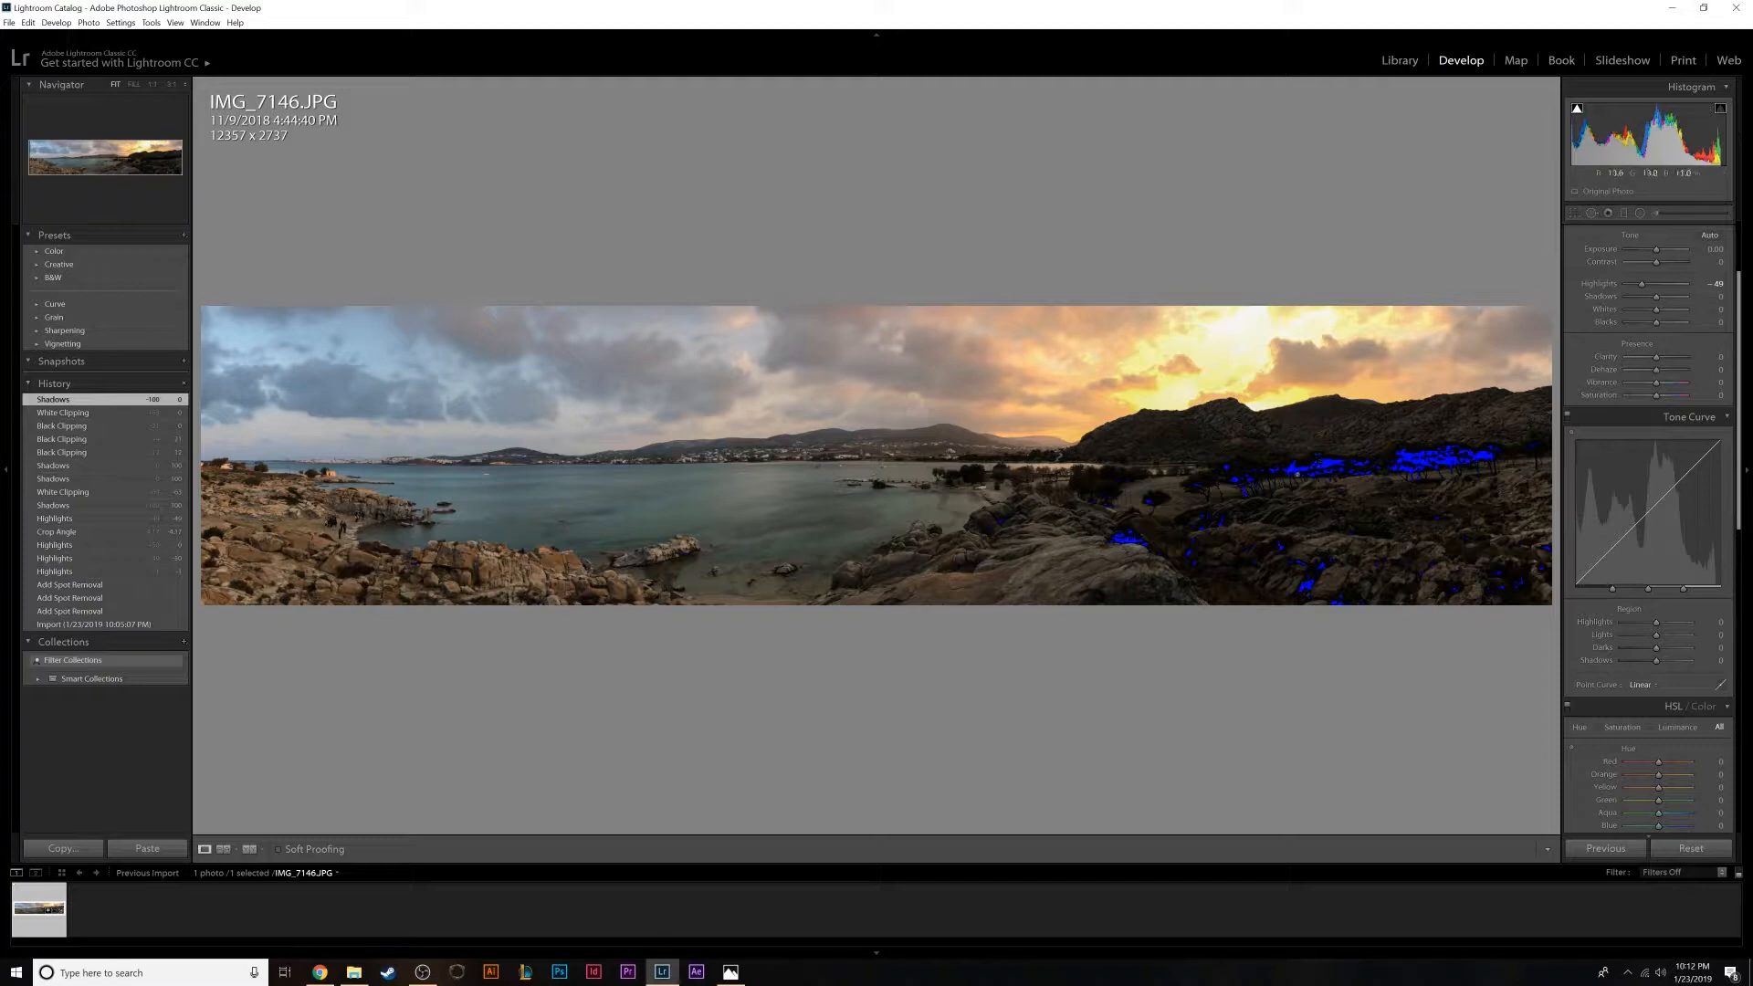
{"action": "left_click_drag", "start_coordinate": [1659, 301], "coordinate": [1701, 301]}
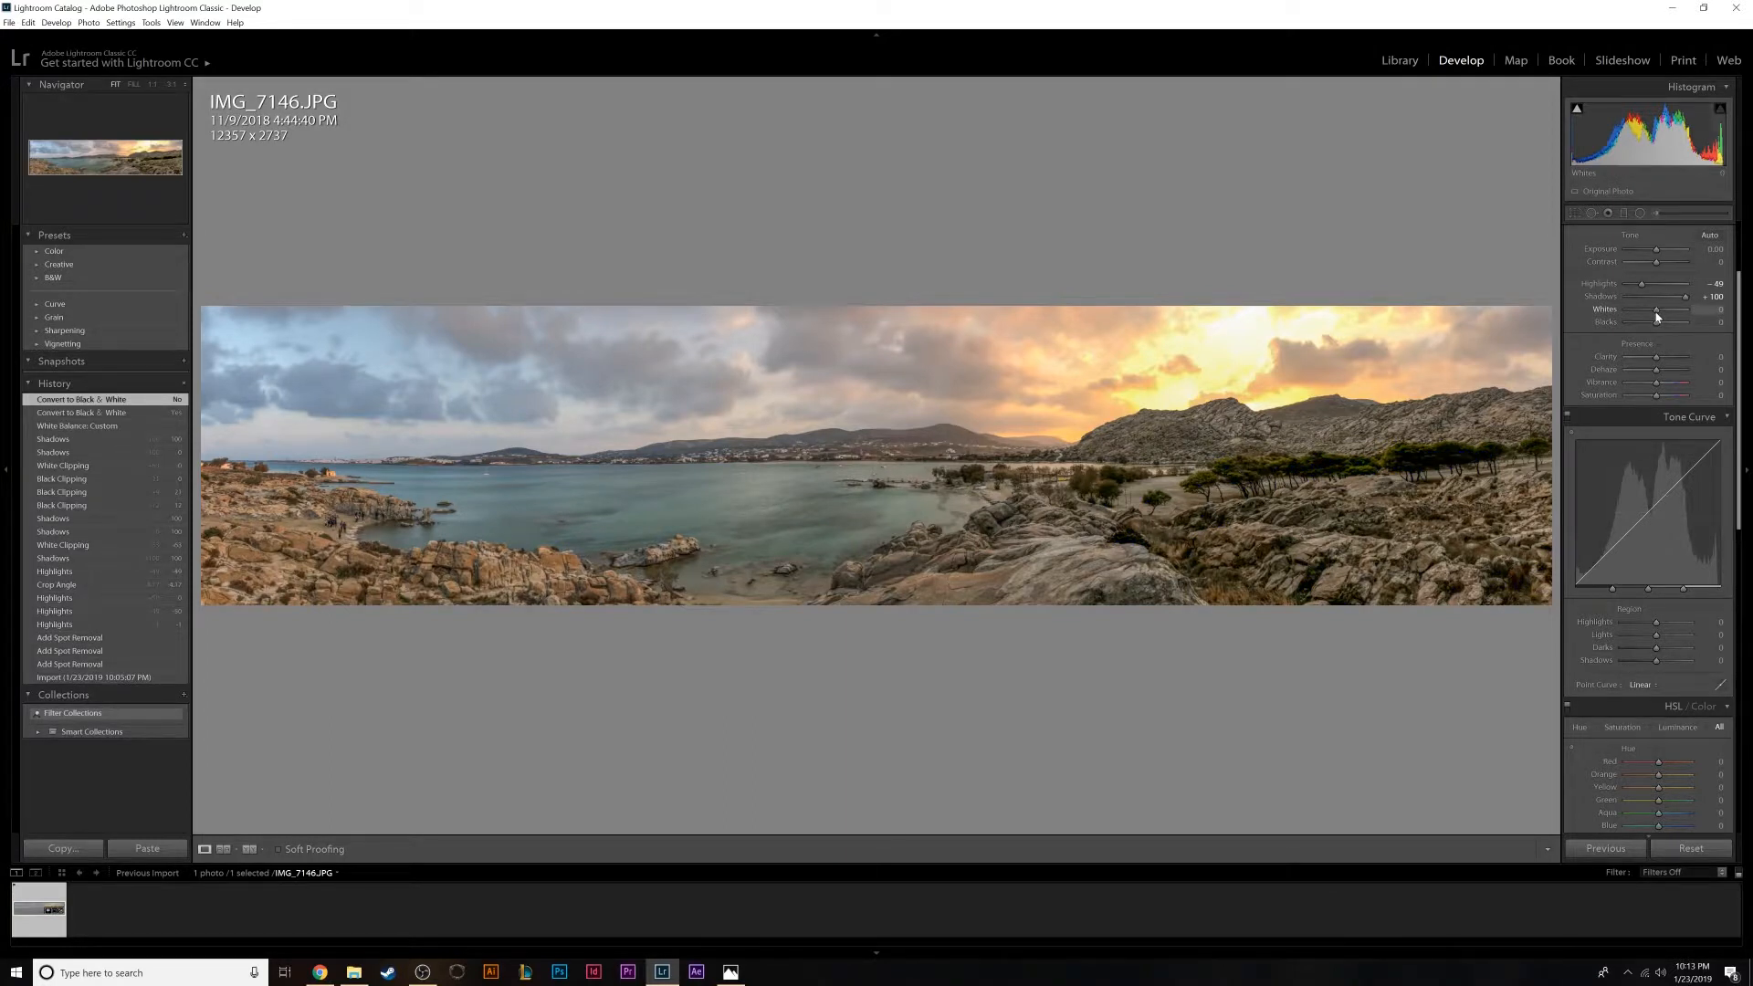
{"action": "mouse_move", "coordinate": [1657, 316]}
{"action": "left_mouse_down"}
{"action": "mouse_move", "coordinate": [1684, 315]}
{"action": "mouse_move", "coordinate": [1634, 315]}
{"action": "left_mouse_up"}
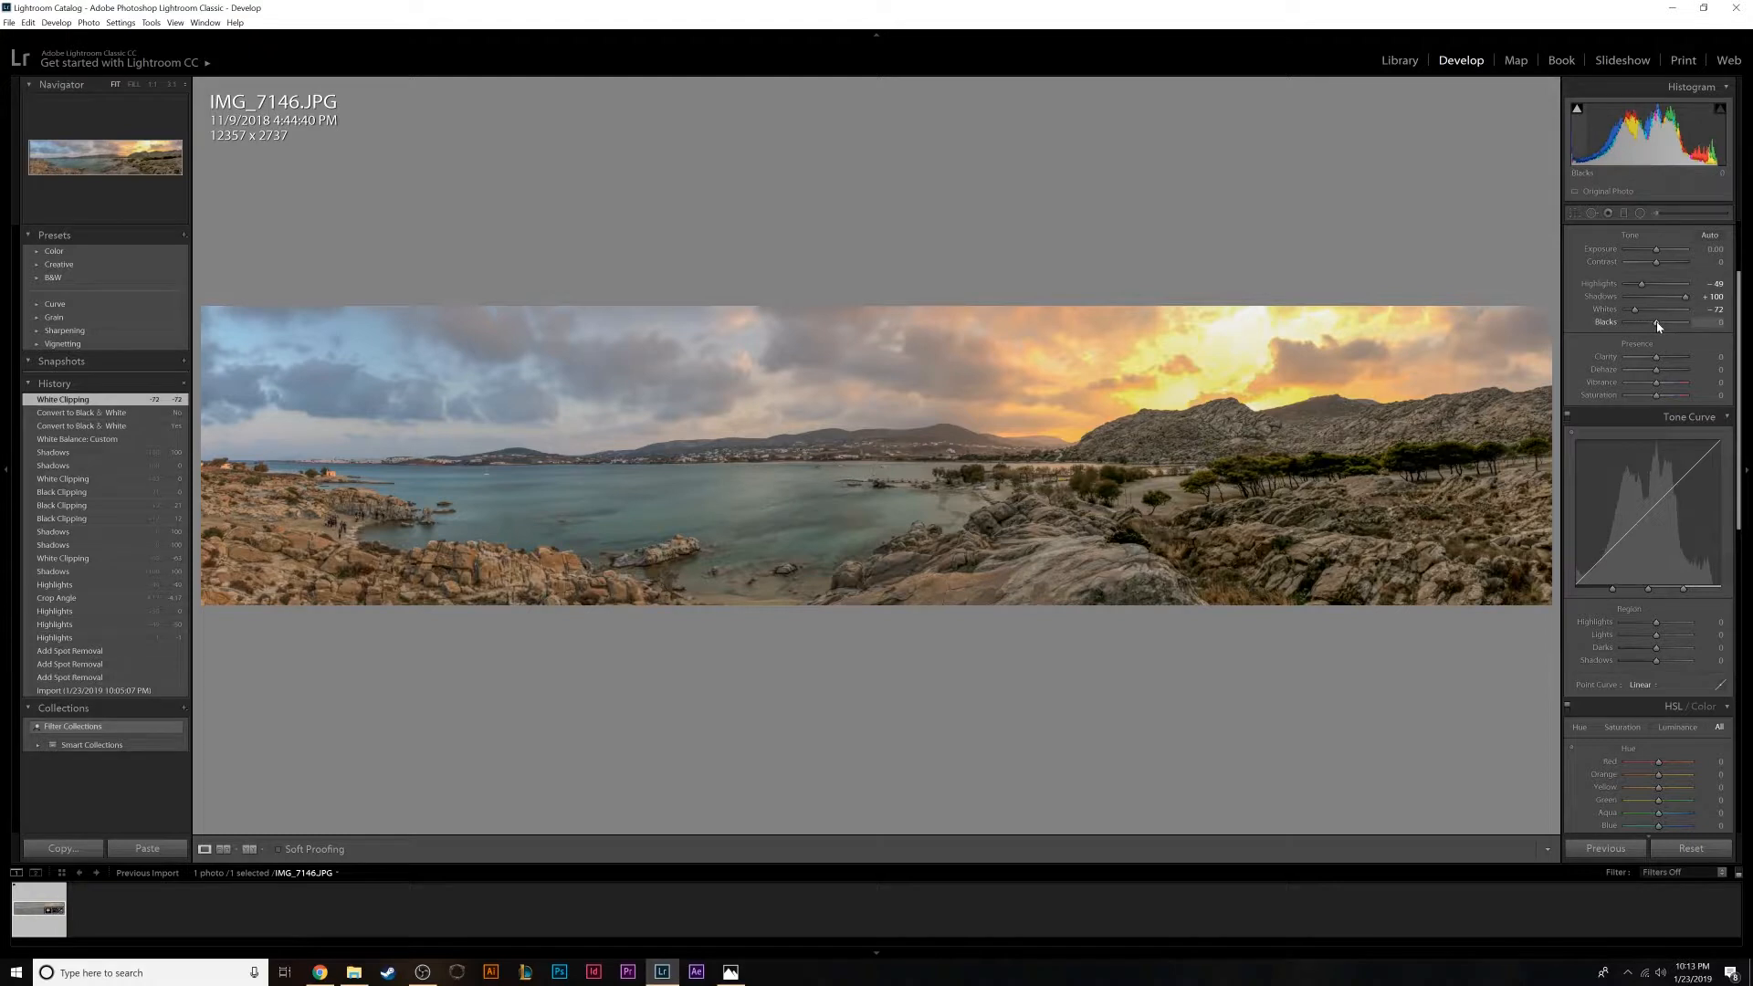
- Check the shadow clipping while testing bright and dark Blacks values, and set Blacks to -12
{"action": "key", "text": "j"}
{"action": "left_click_drag", "start_coordinate": [1655, 322], "coordinate": [1686, 323]}
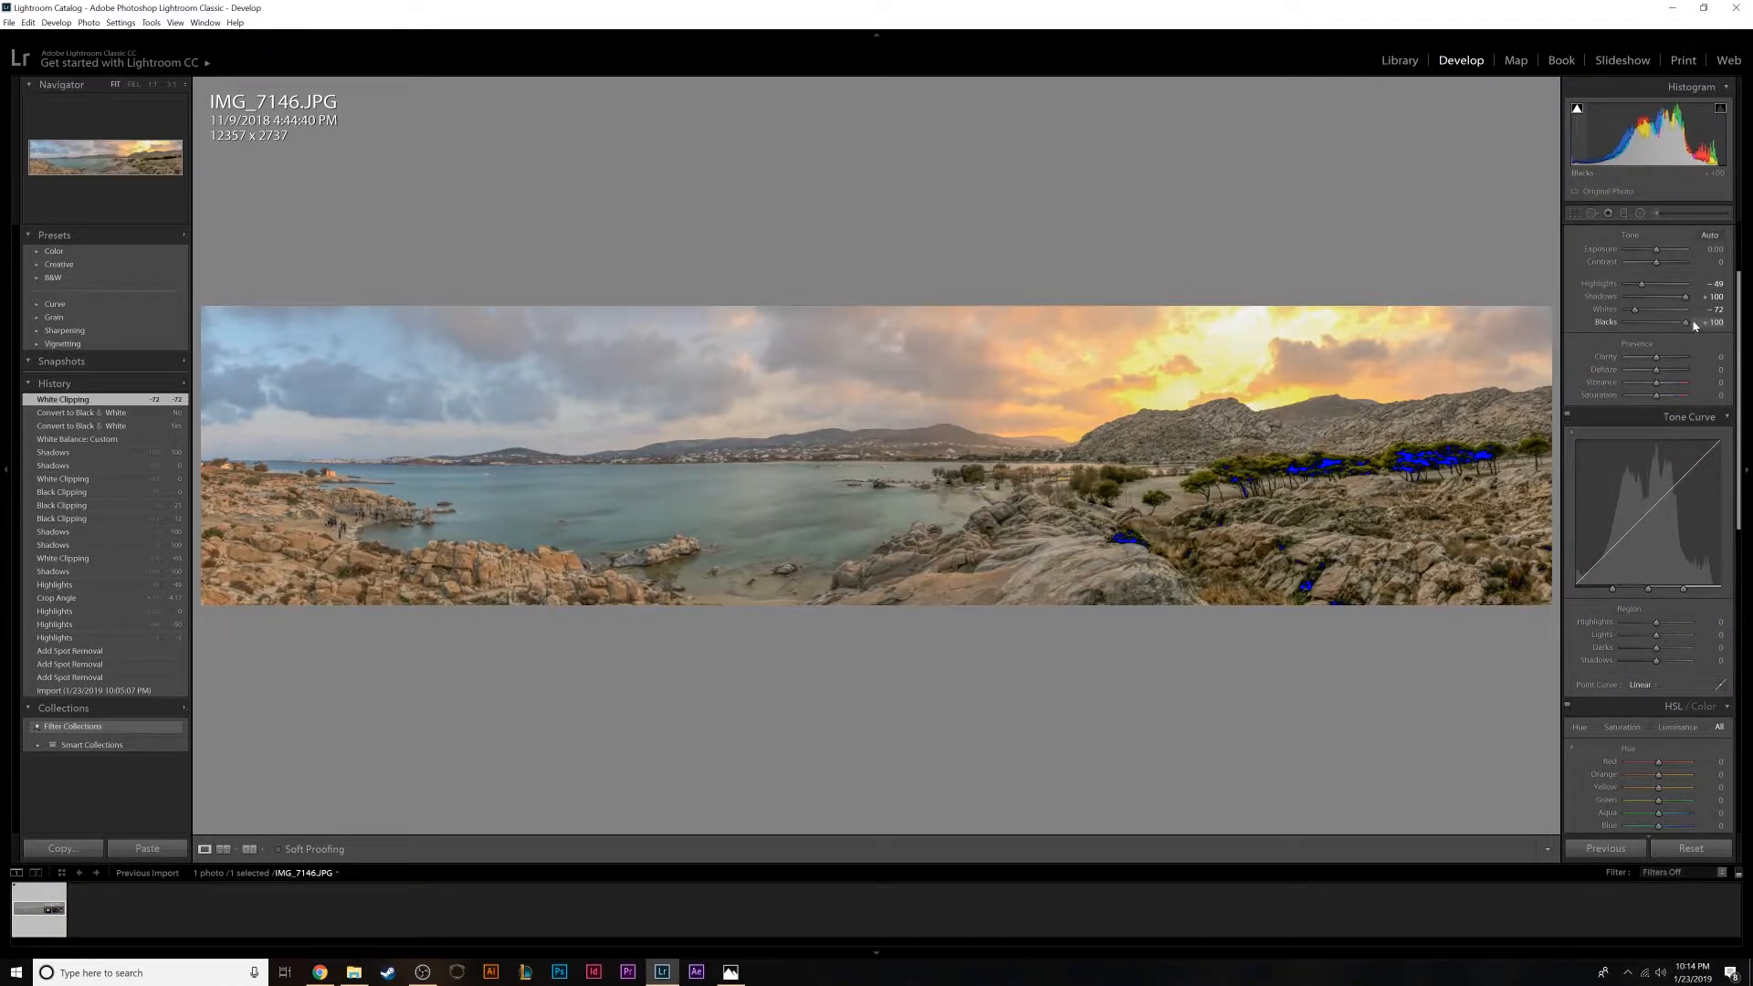
{"action": "left_click_drag", "start_coordinate": [1697, 324], "coordinate": [1647, 325]}
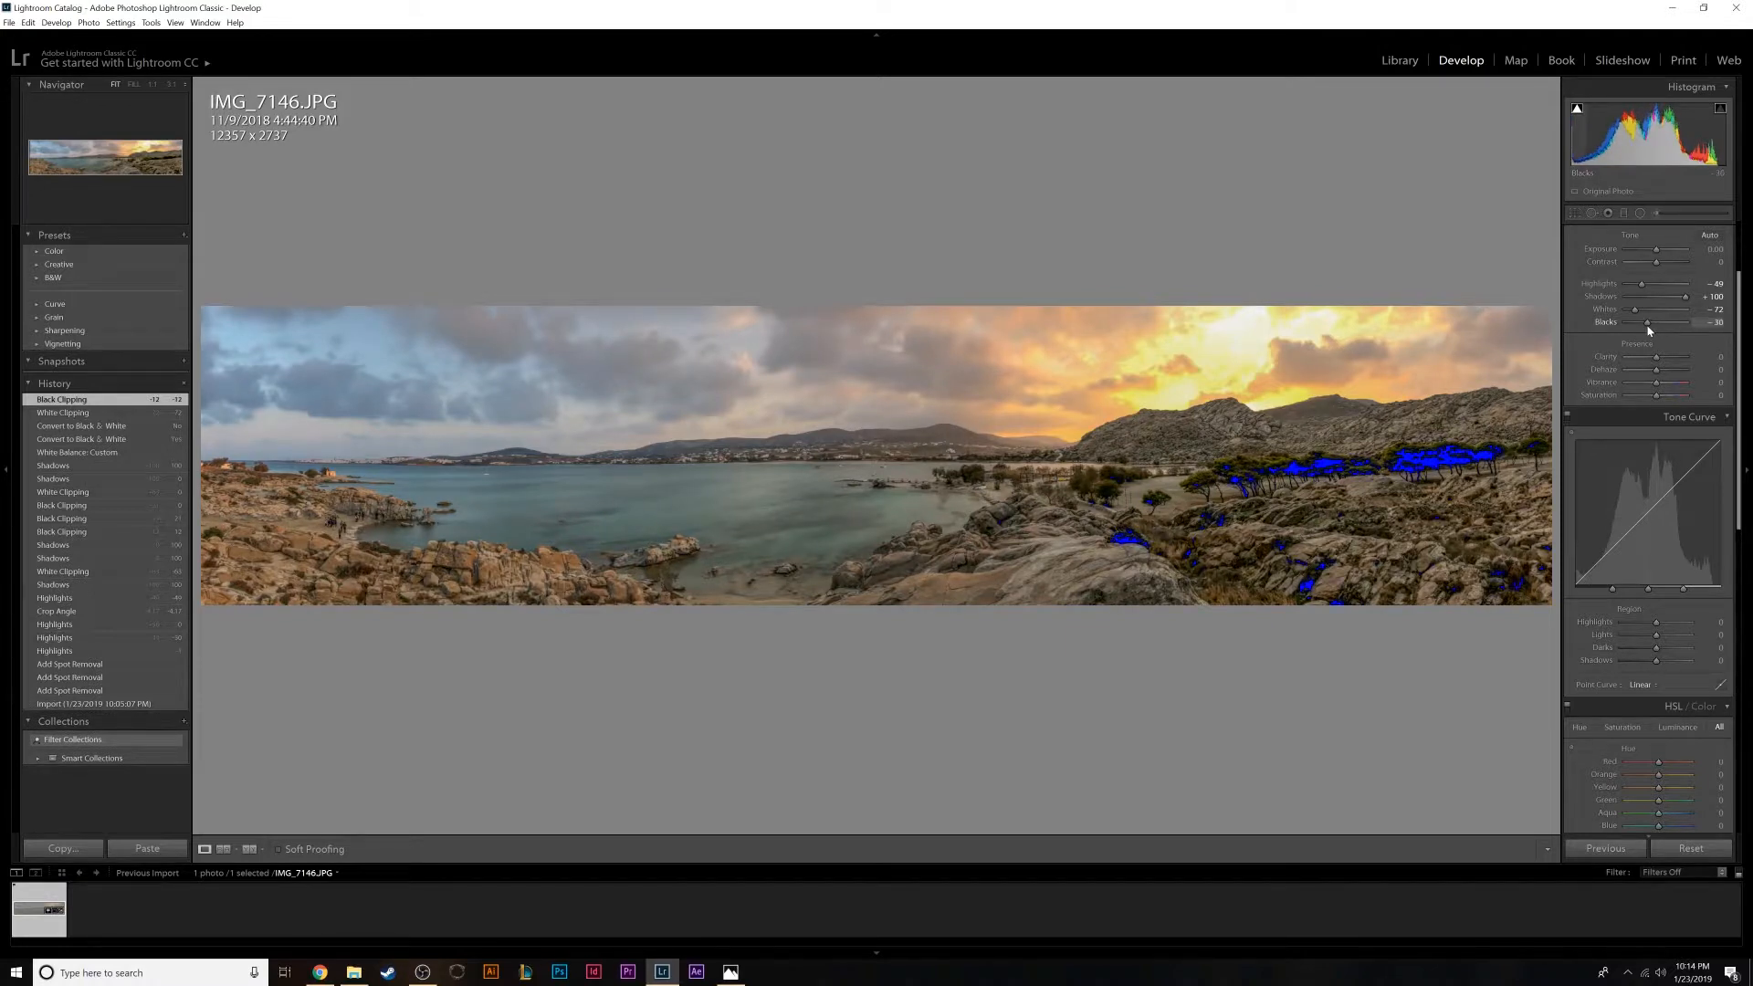
{"action": "left_click_drag", "start_coordinate": [1646, 329], "coordinate": [1646, 329]}
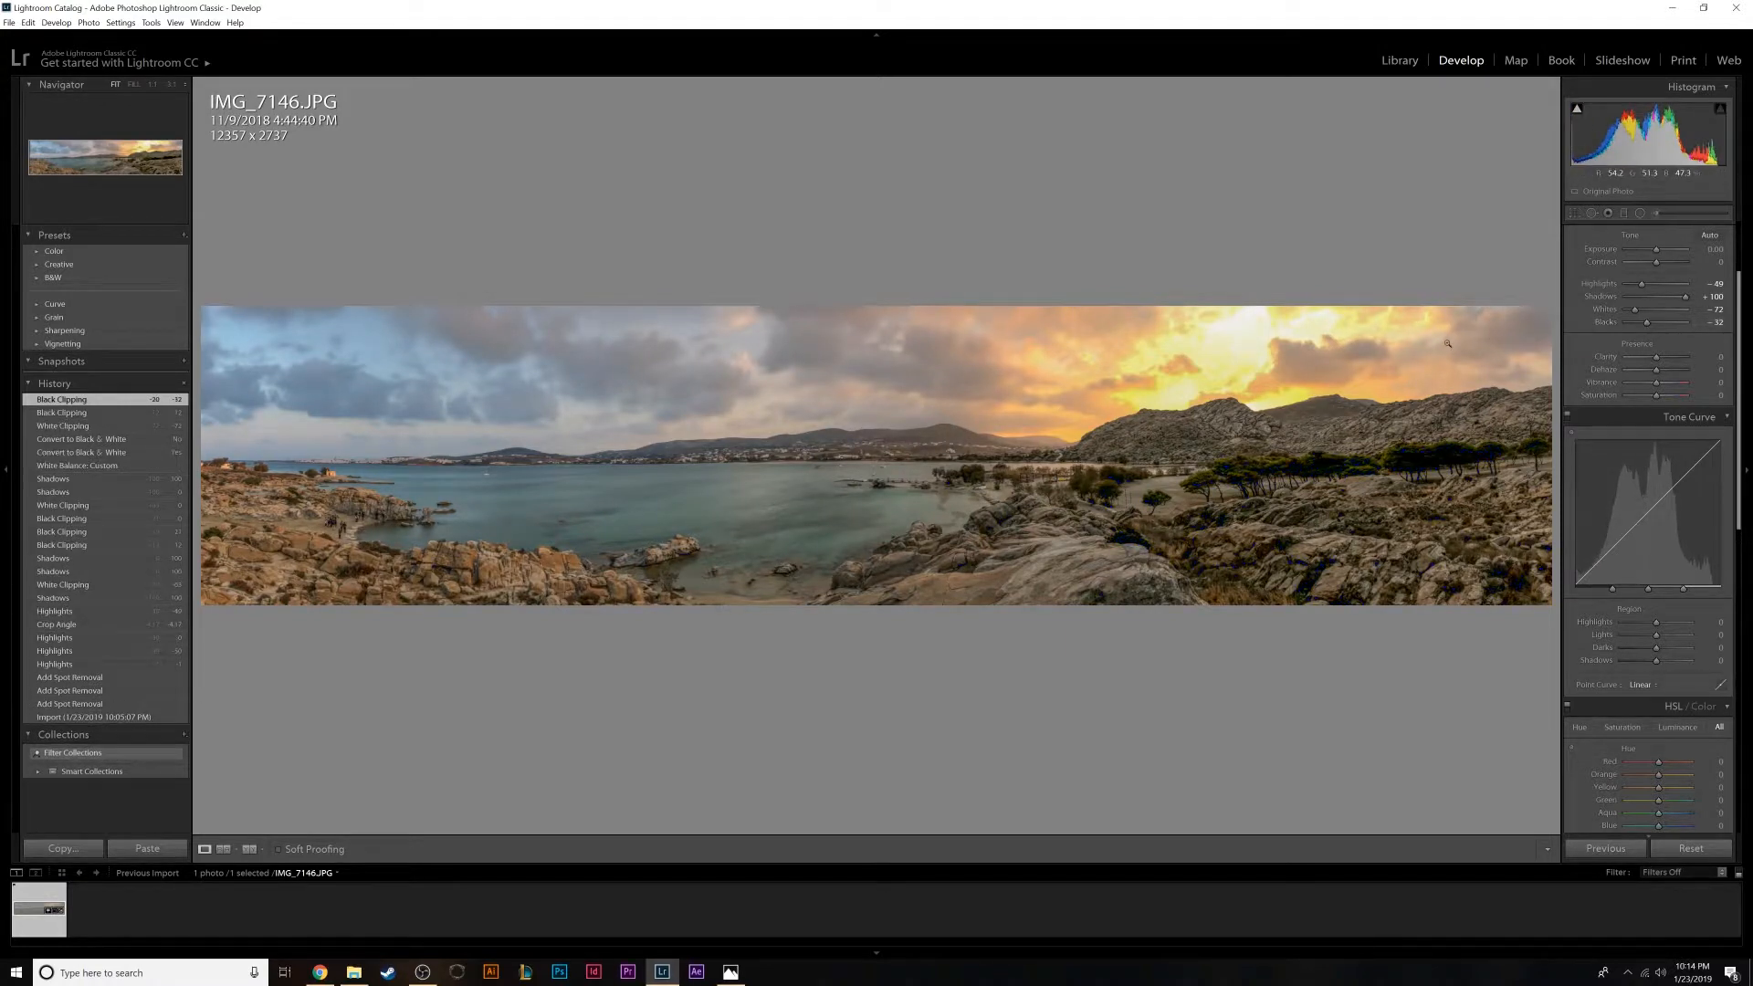
{"action": "left_click_drag", "start_coordinate": [1647, 325], "coordinate": [1650, 326]}
{"action": "left_click_drag", "start_coordinate": [1654, 330], "coordinate": [1653, 332]}
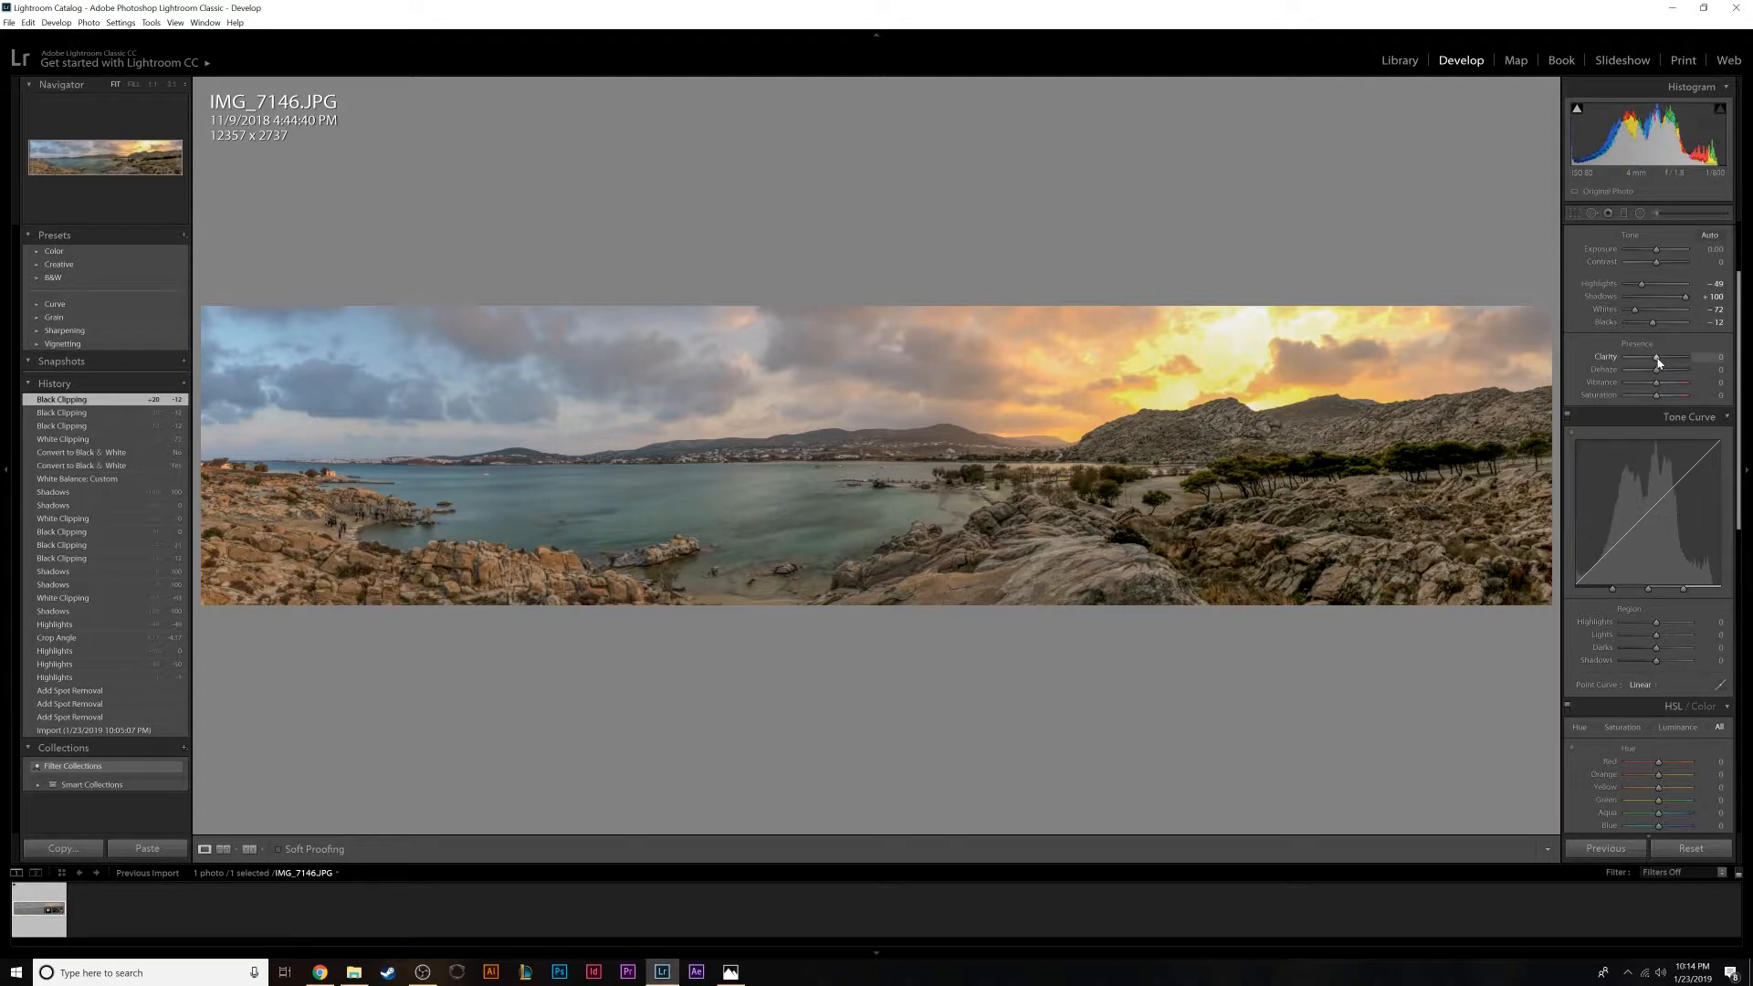
- Set Clarity to +10 and Dehaze to +18, and compare the edit side by side with the original
{"action": "left_click_drag", "start_coordinate": [1659, 362], "coordinate": [1689, 359]}
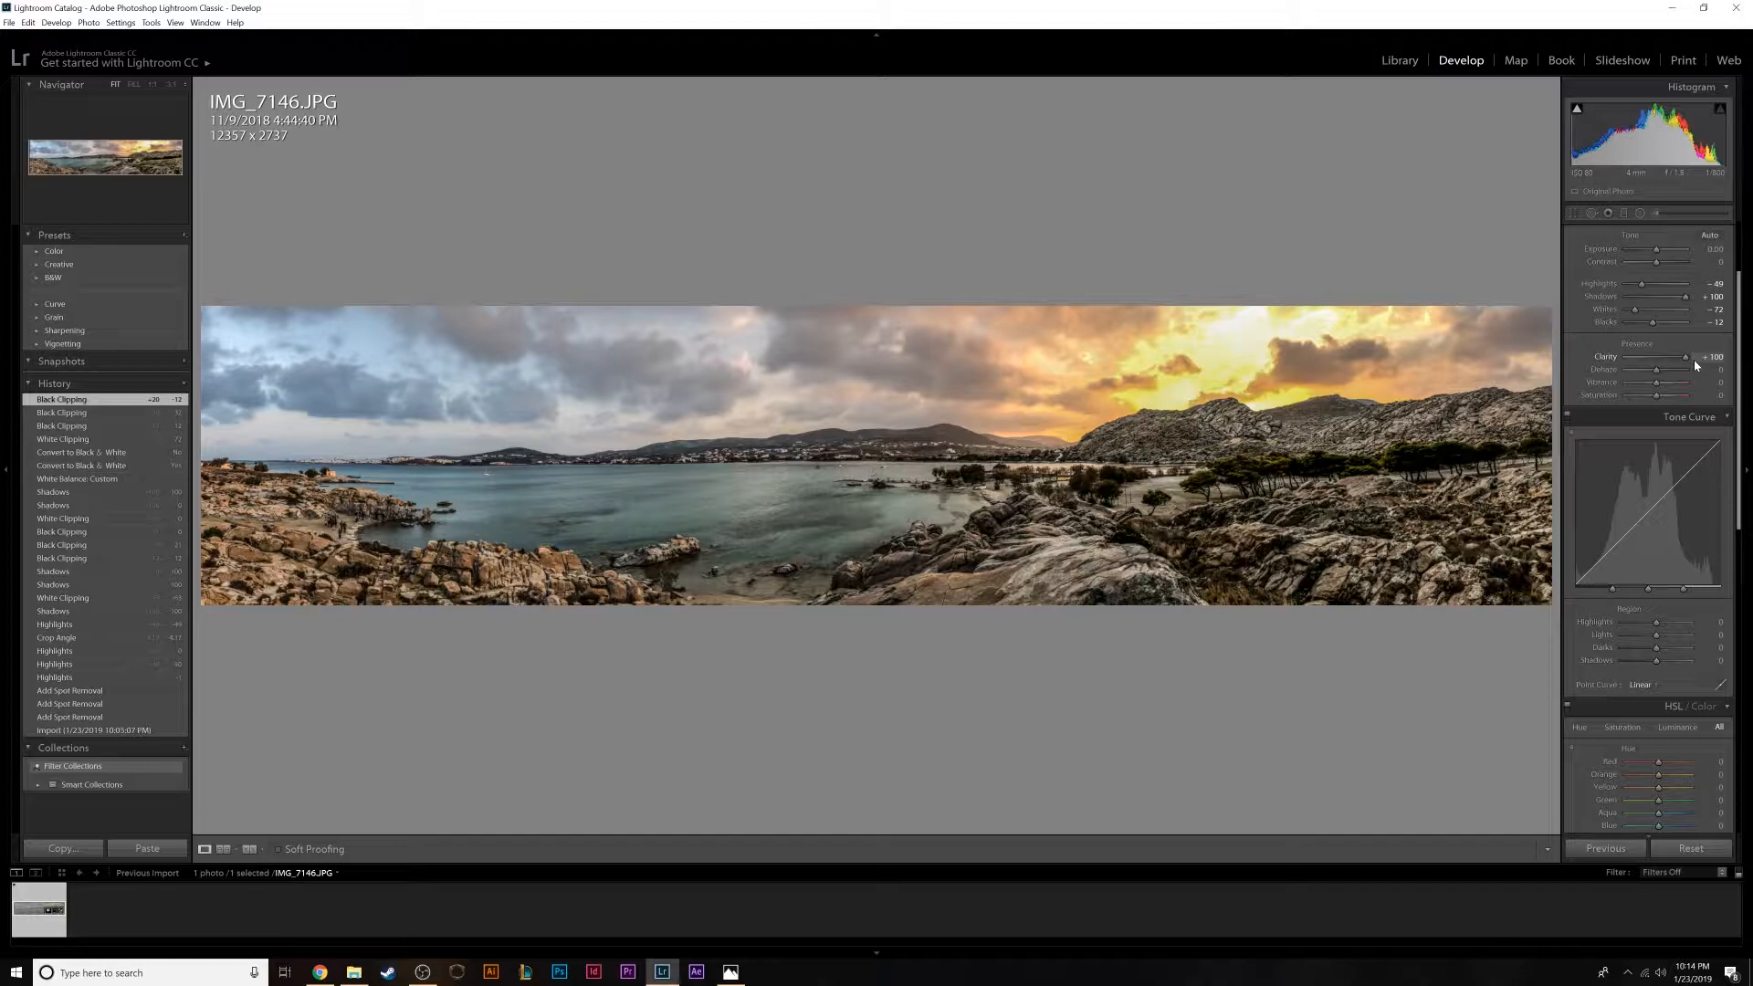
{"action": "left_click_drag", "start_coordinate": [1696, 364], "coordinate": [1611, 361]}
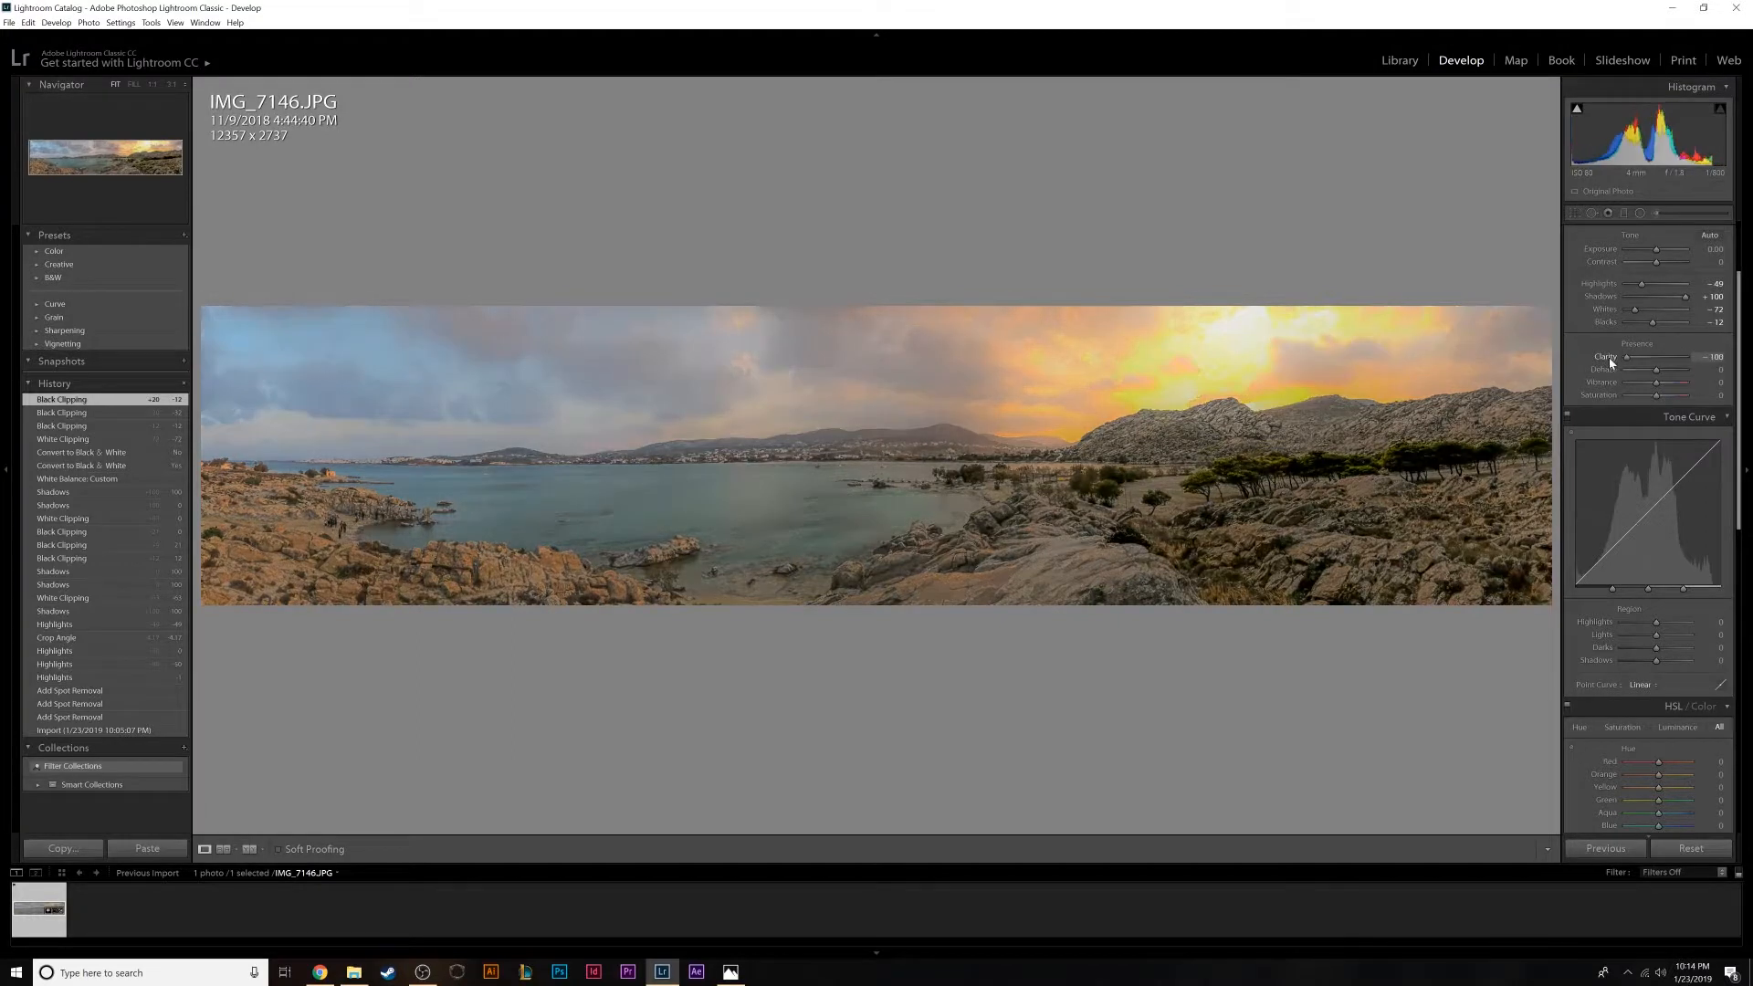
{"action": "left_click_drag", "start_coordinate": [1627, 362], "coordinate": [1662, 367]}
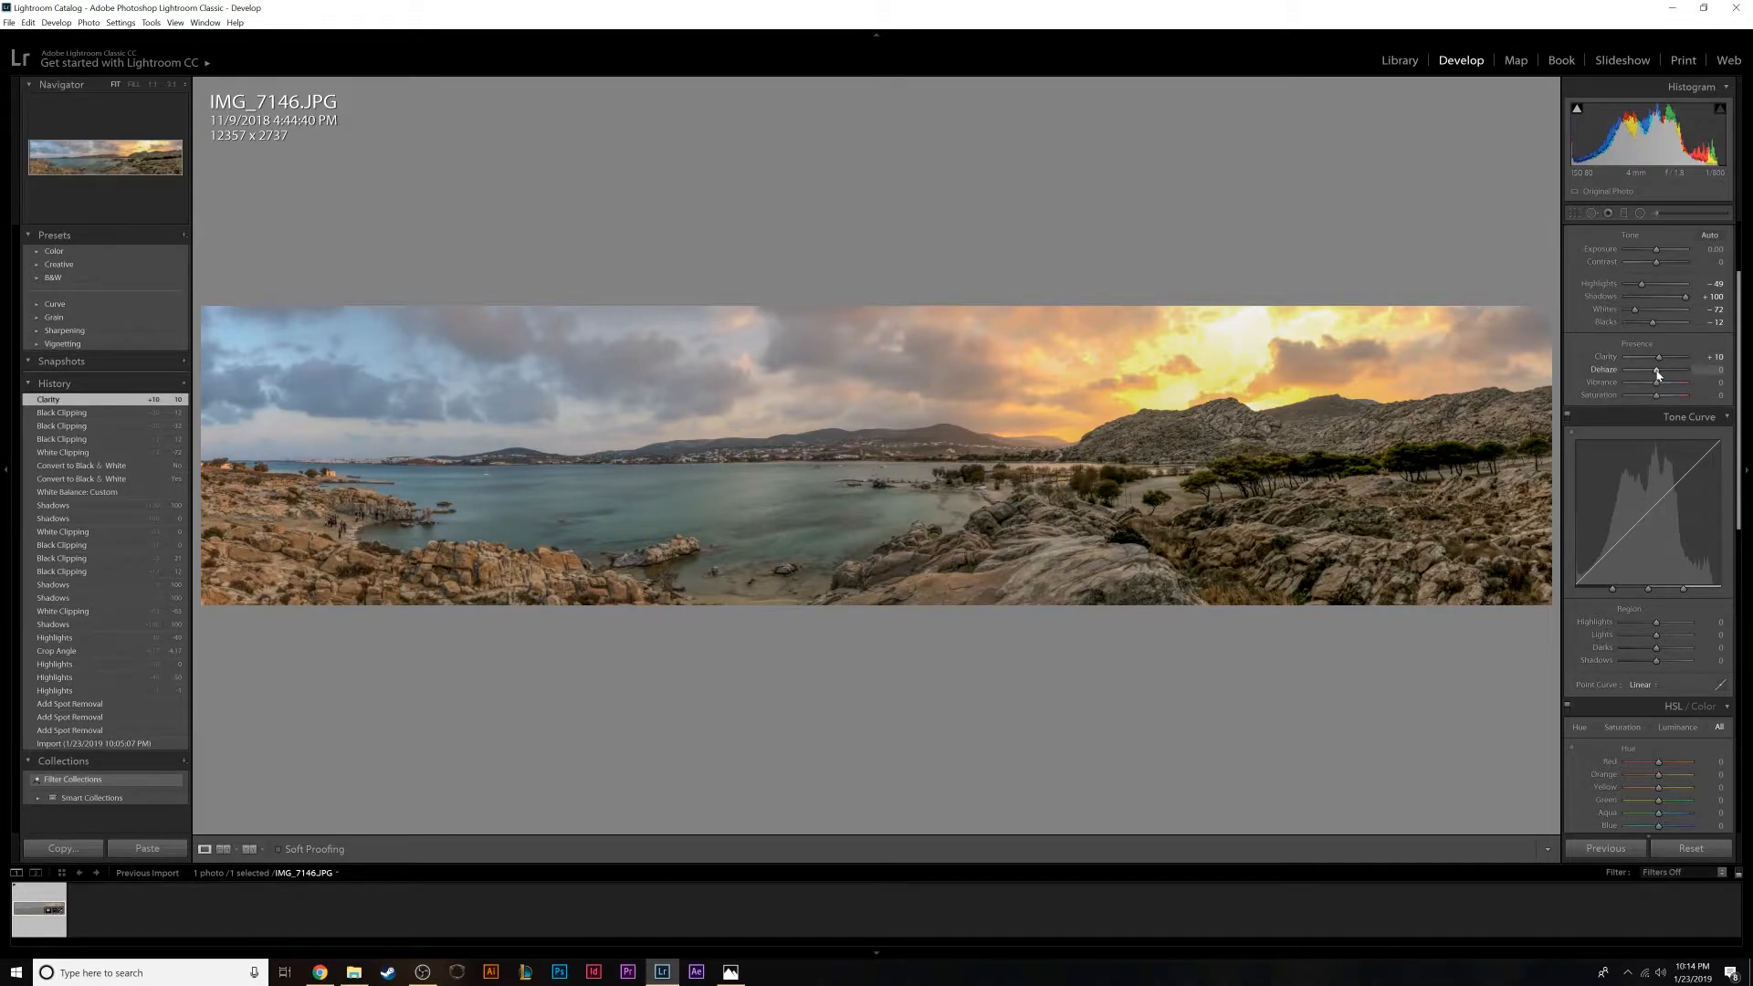
{"action": "mouse_move", "coordinate": [1657, 374]}
{"action": "left_mouse_down"}
{"action": "mouse_move", "coordinate": [1640, 375]}
{"action": "mouse_move", "coordinate": [1662, 374]}
{"action": "left_mouse_up"}
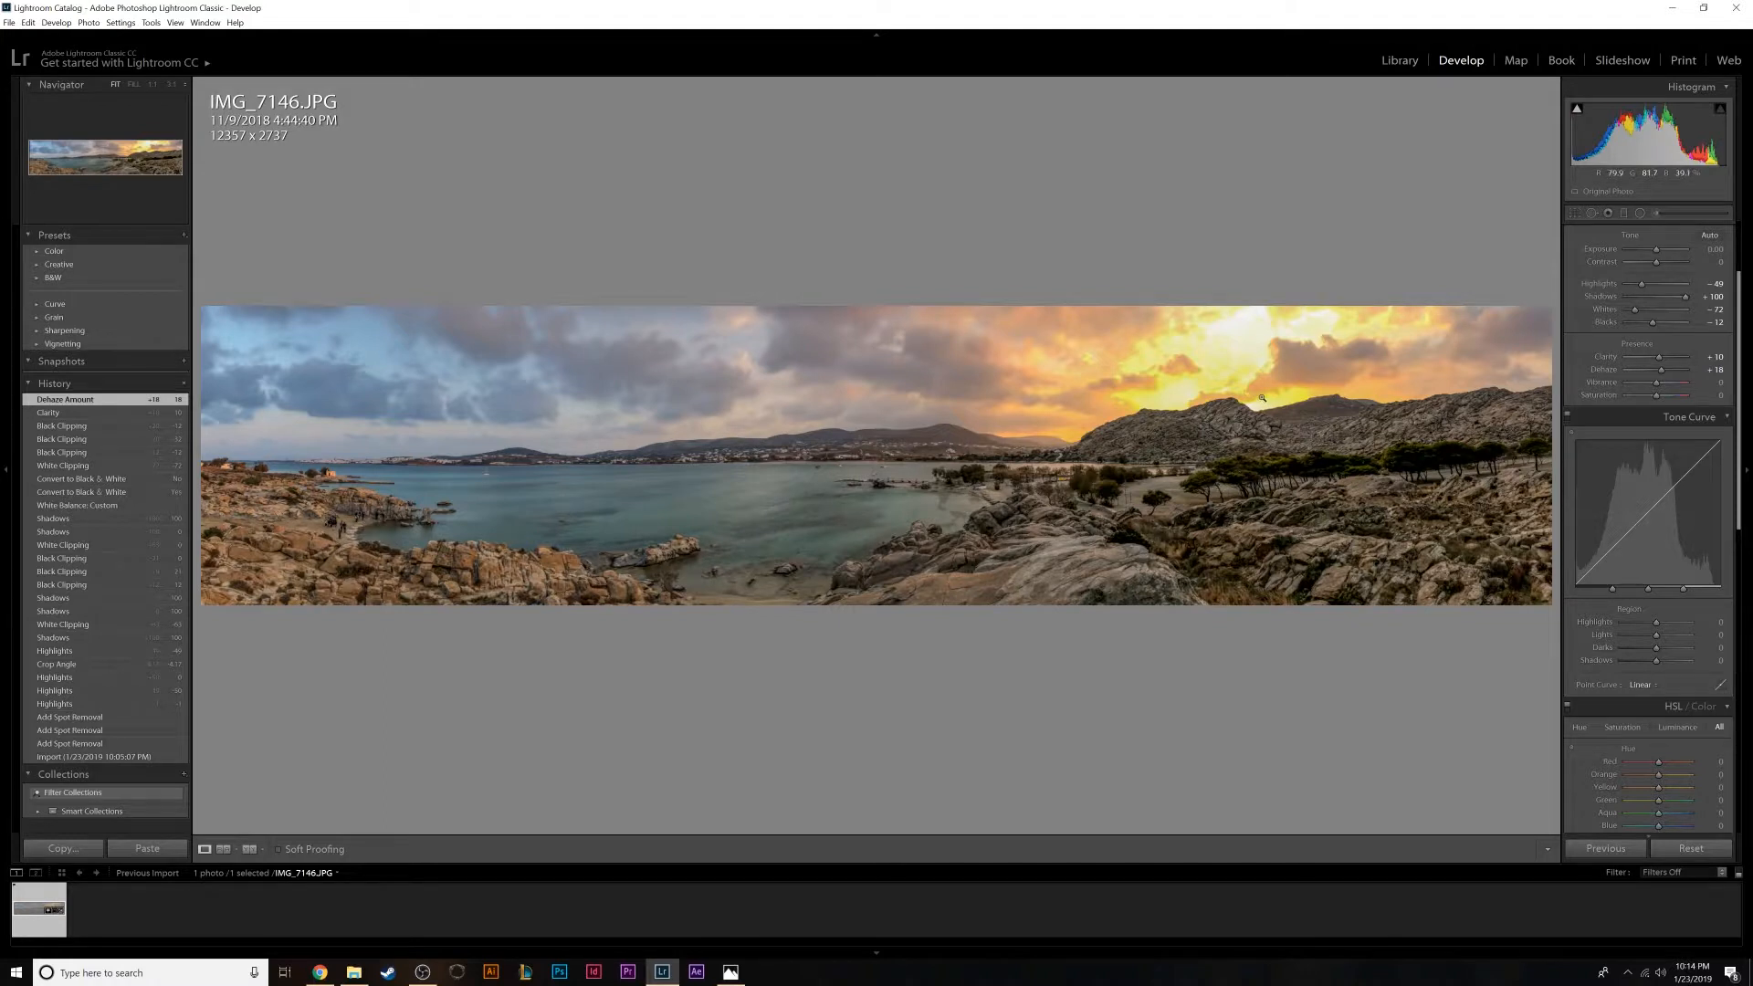
{"action": "key", "text": "y"}
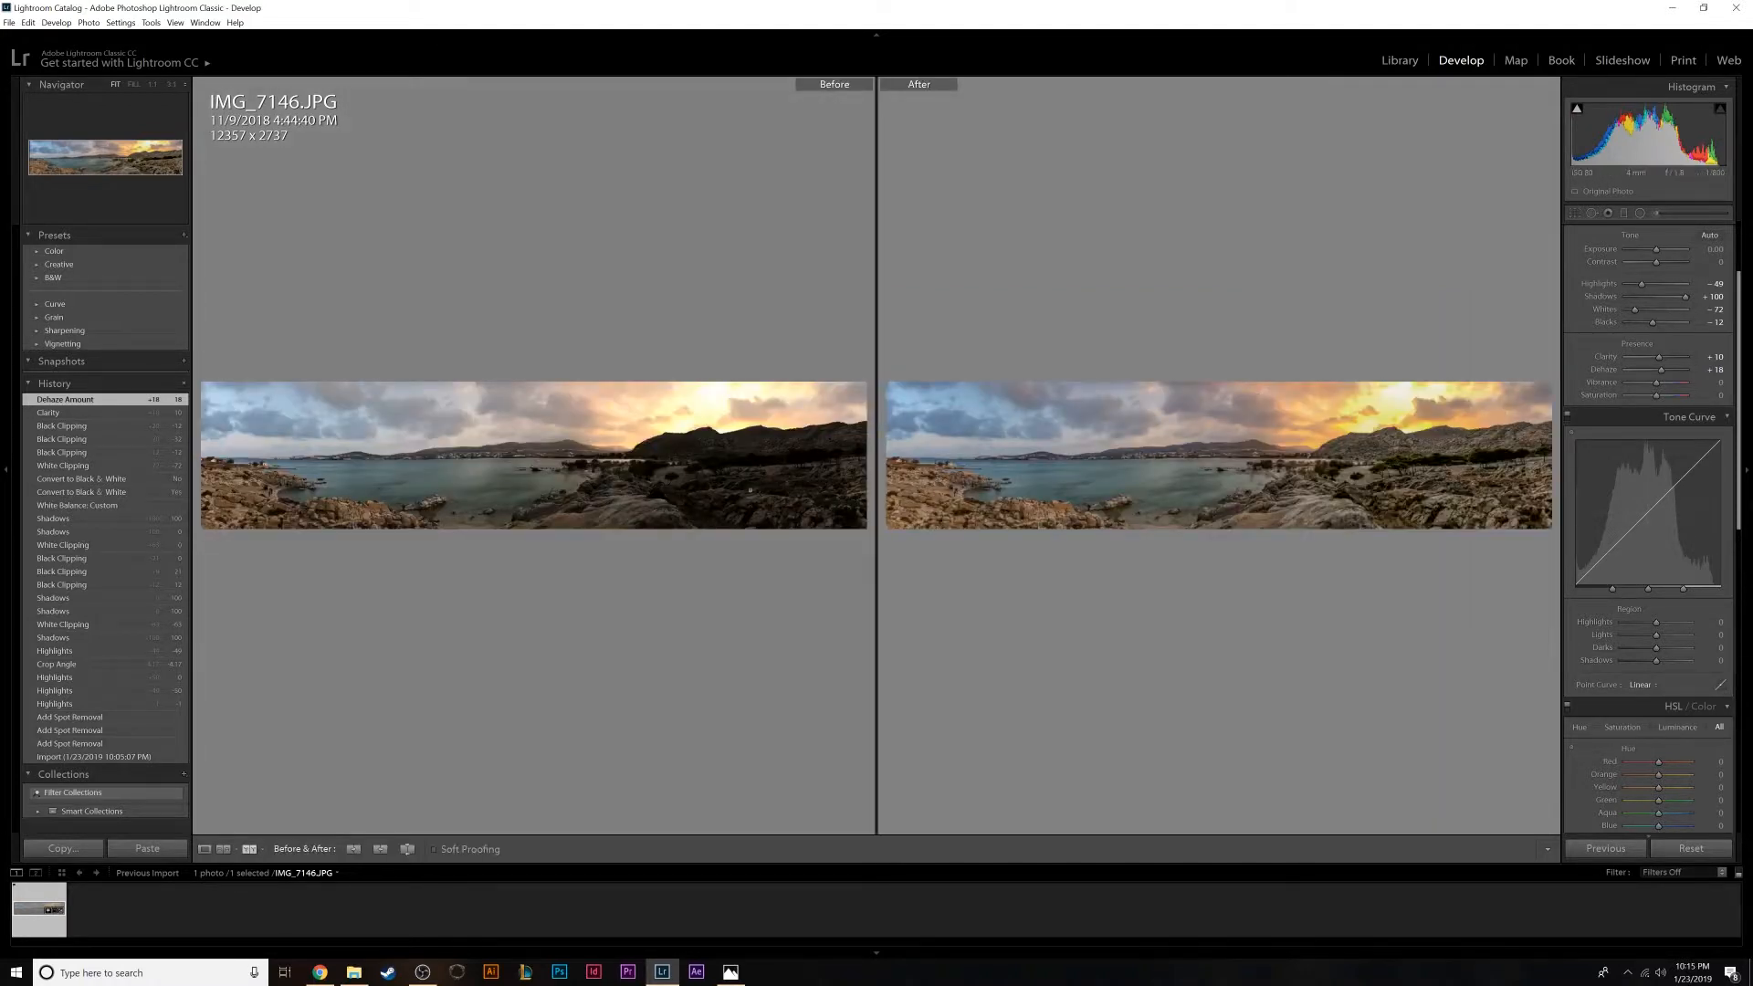
{"action": "key", "text": "y"}
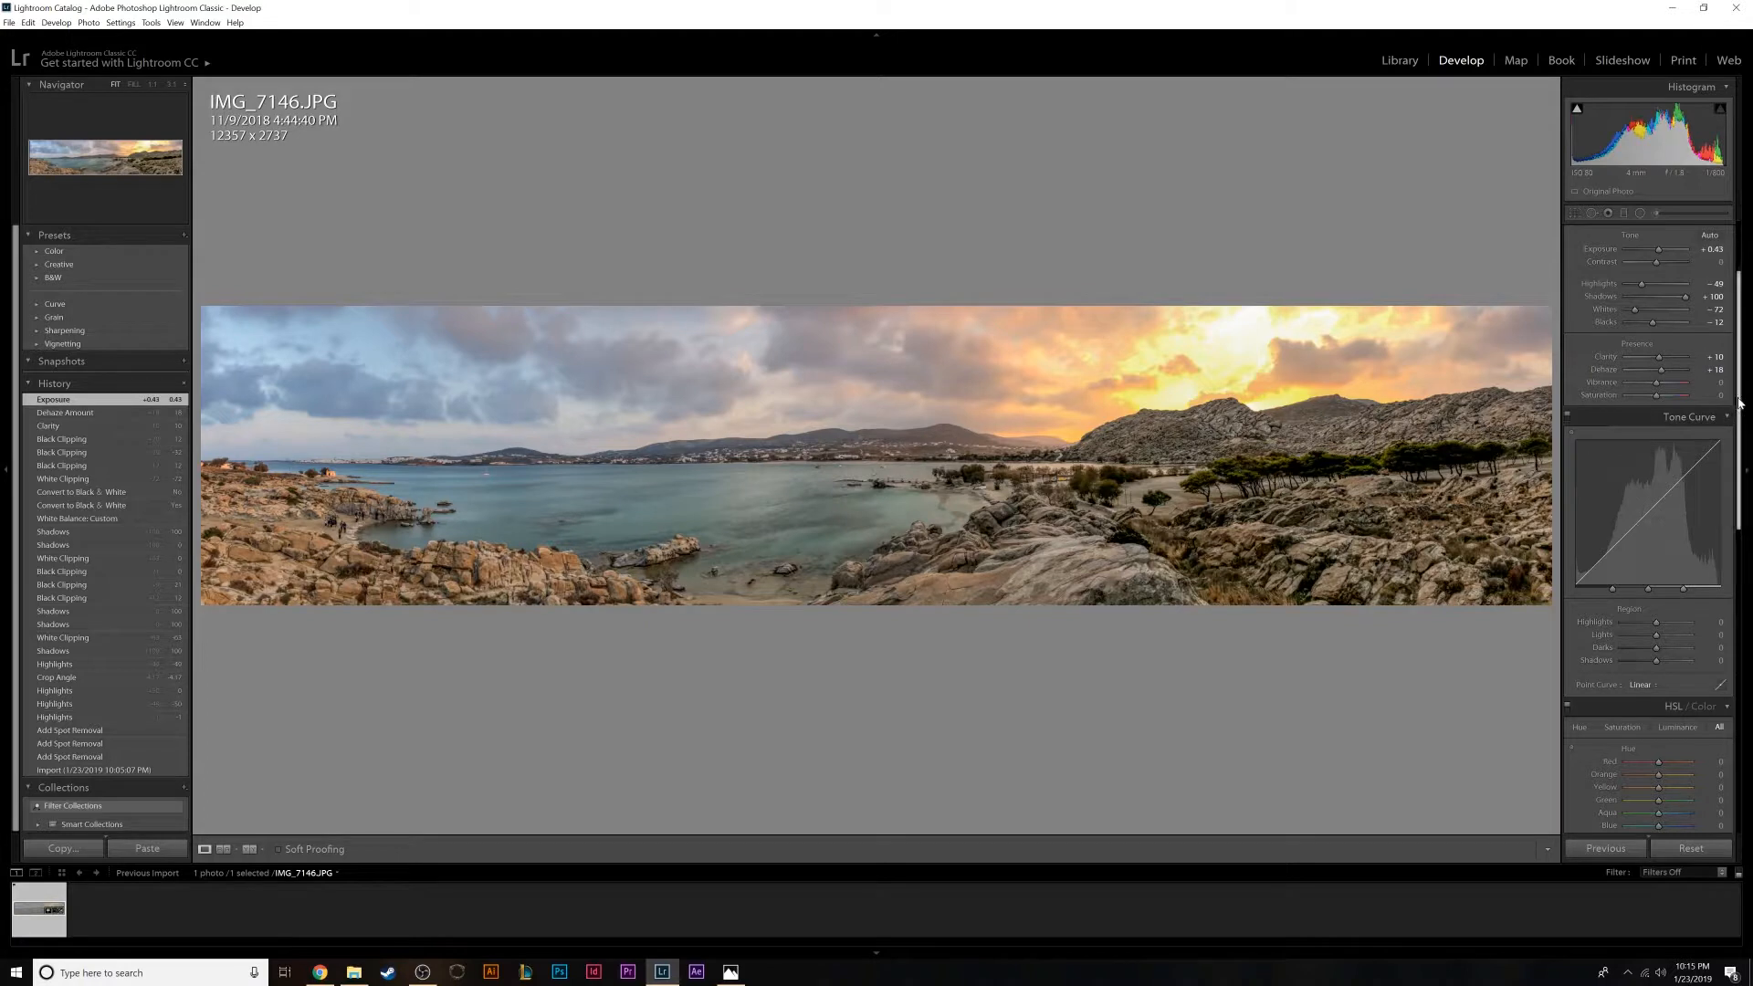
- In the HSL adjustments, set the Red hue to -100 and the Orange hue to +1
{"action": "left_click_drag", "start_coordinate": [1739, 413], "coordinate": [1725, 602]}
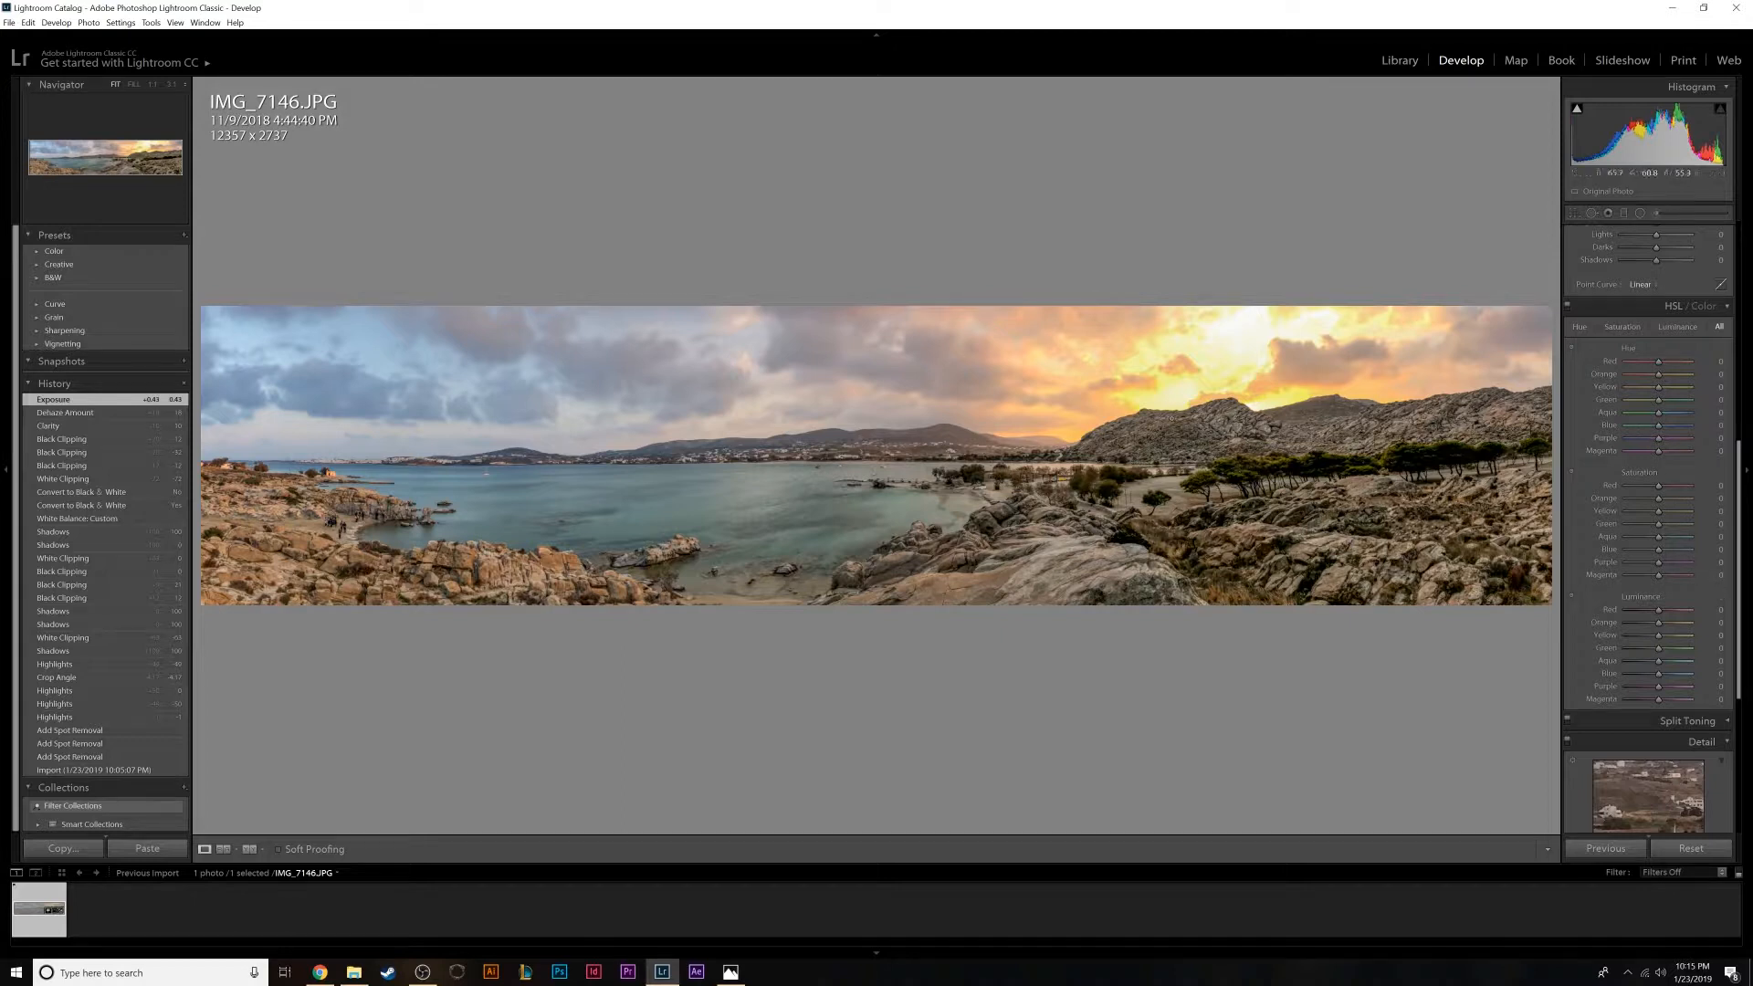
{"action": "left_click_drag", "start_coordinate": [1663, 362], "coordinate": [1661, 361]}
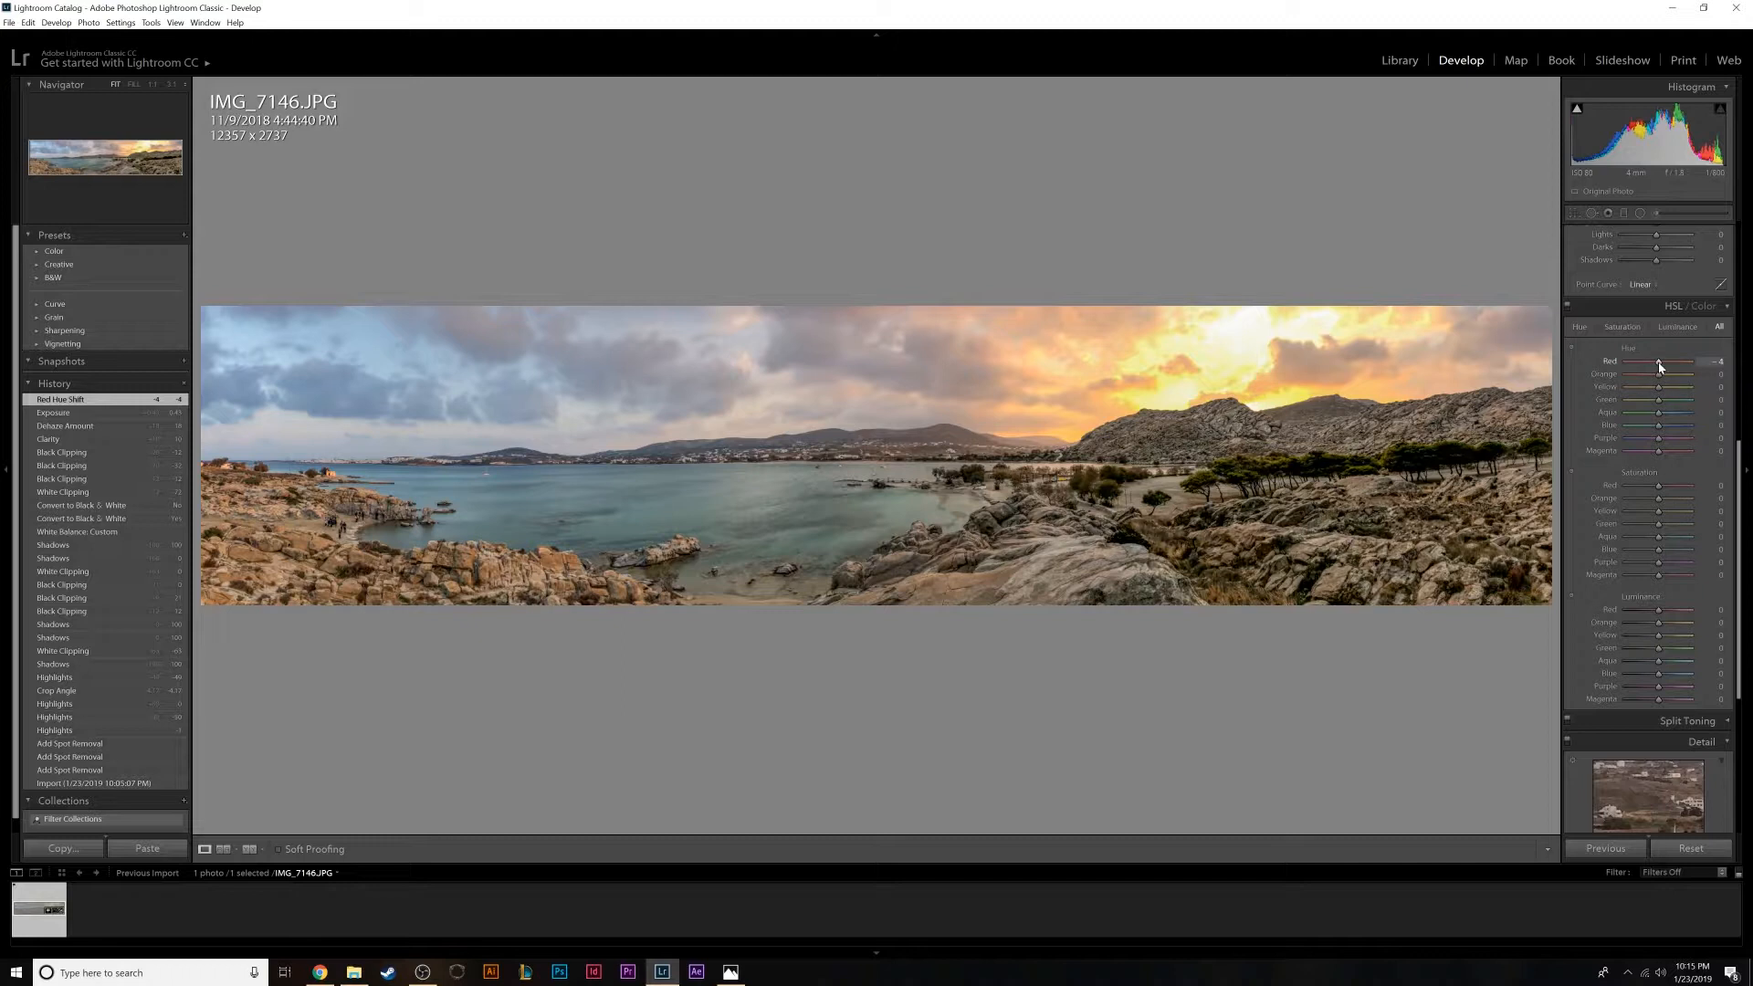
{"action": "mouse_move", "coordinate": [1658, 364]}
{"action": "left_mouse_down"}
{"action": "mouse_move", "coordinate": [1606, 365]}
{"action": "mouse_move", "coordinate": [1671, 370]}
{"action": "mouse_move", "coordinate": [1642, 368]}
{"action": "left_mouse_up"}
{"action": "mouse_move", "coordinate": [1659, 373]}
{"action": "left_mouse_down"}
{"action": "mouse_move", "coordinate": [1621, 365]}
{"action": "mouse_move", "coordinate": [1669, 376]}
{"action": "left_mouse_up"}
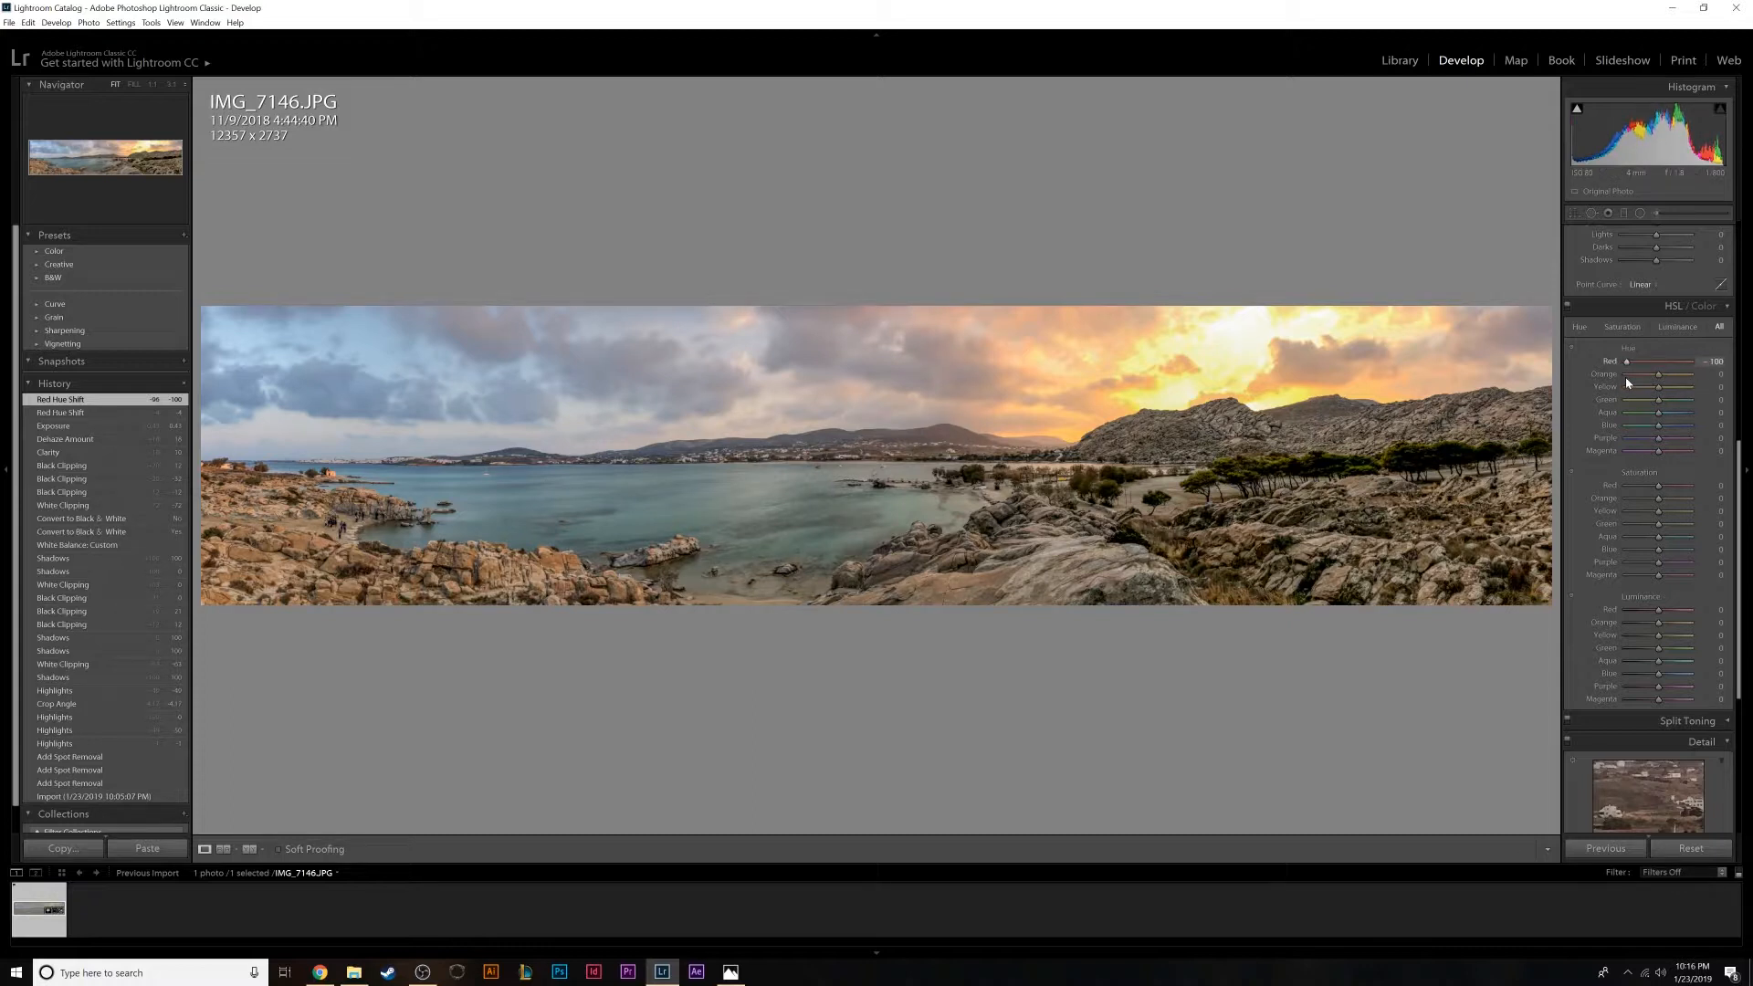
{"action": "mouse_move", "coordinate": [1659, 375]}
{"action": "left_mouse_down"}
{"action": "mouse_move", "coordinate": [1680, 382]}
{"action": "mouse_move", "coordinate": [1657, 378]}
{"action": "left_mouse_up"}
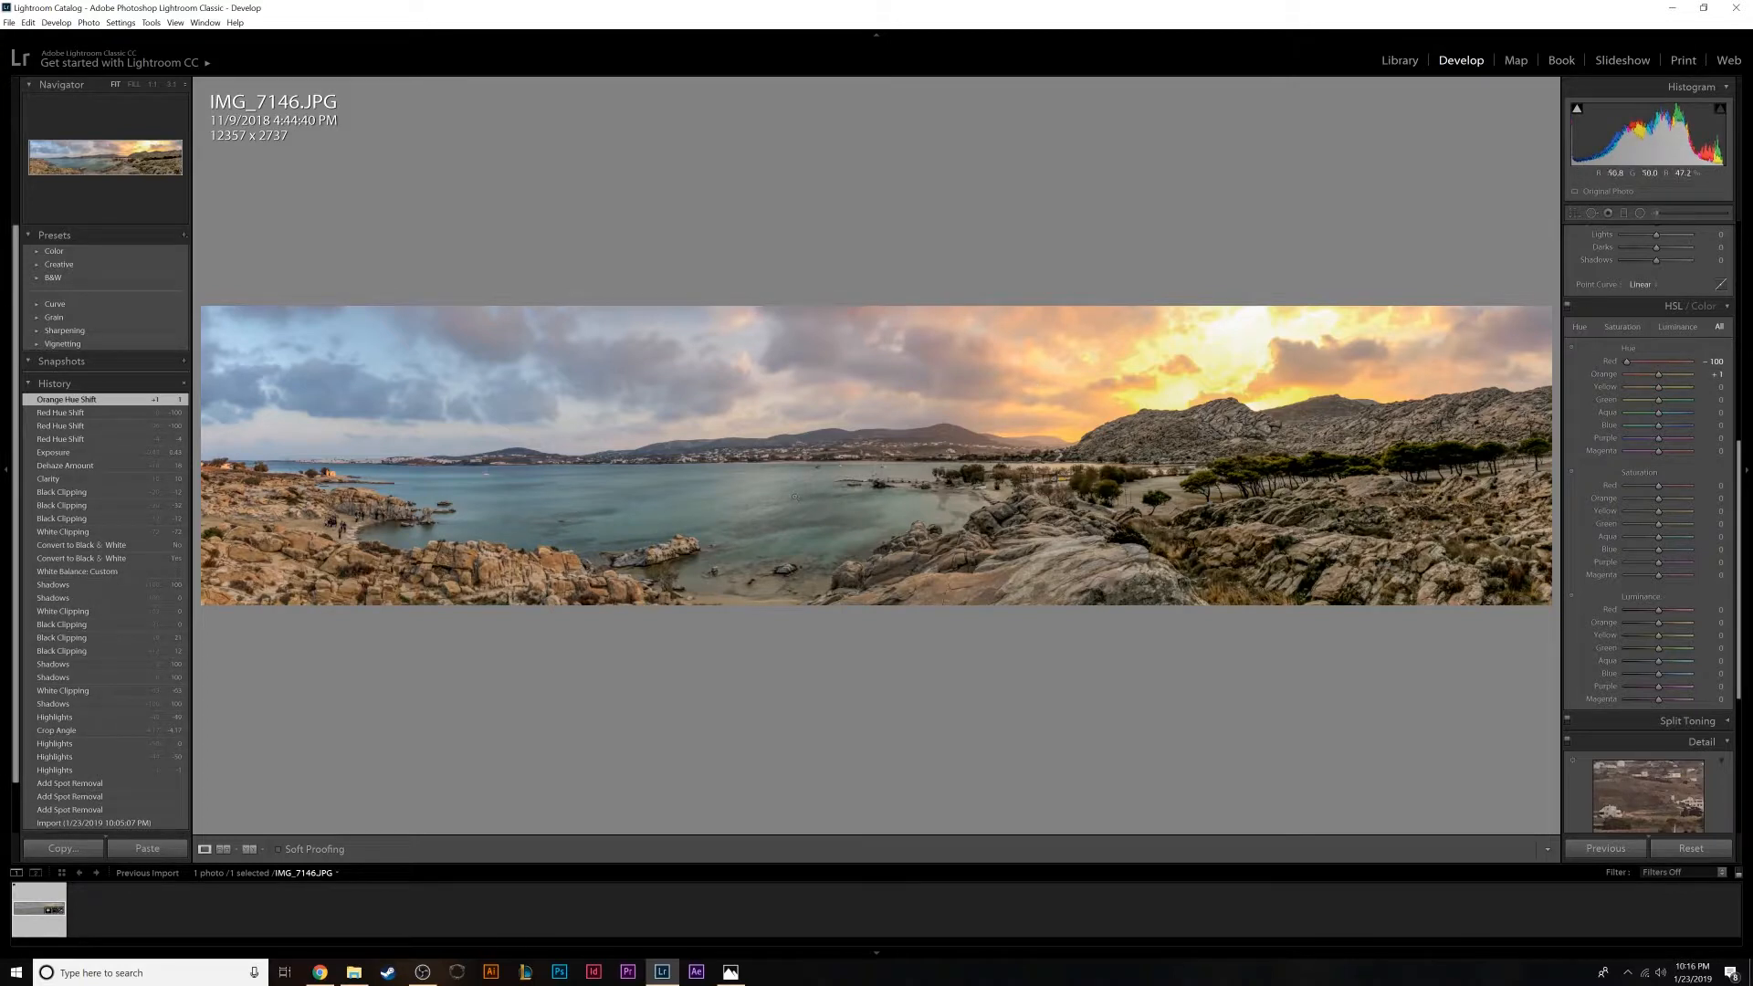
- Keep the Yellow hue at 0 and set the Green hue to +34, Aqua to -100 and Blue to +37
{"action": "left_click_drag", "start_coordinate": [1659, 390], "coordinate": [1669, 409]}
{"action": "double_click", "coordinate": [1666, 391]}
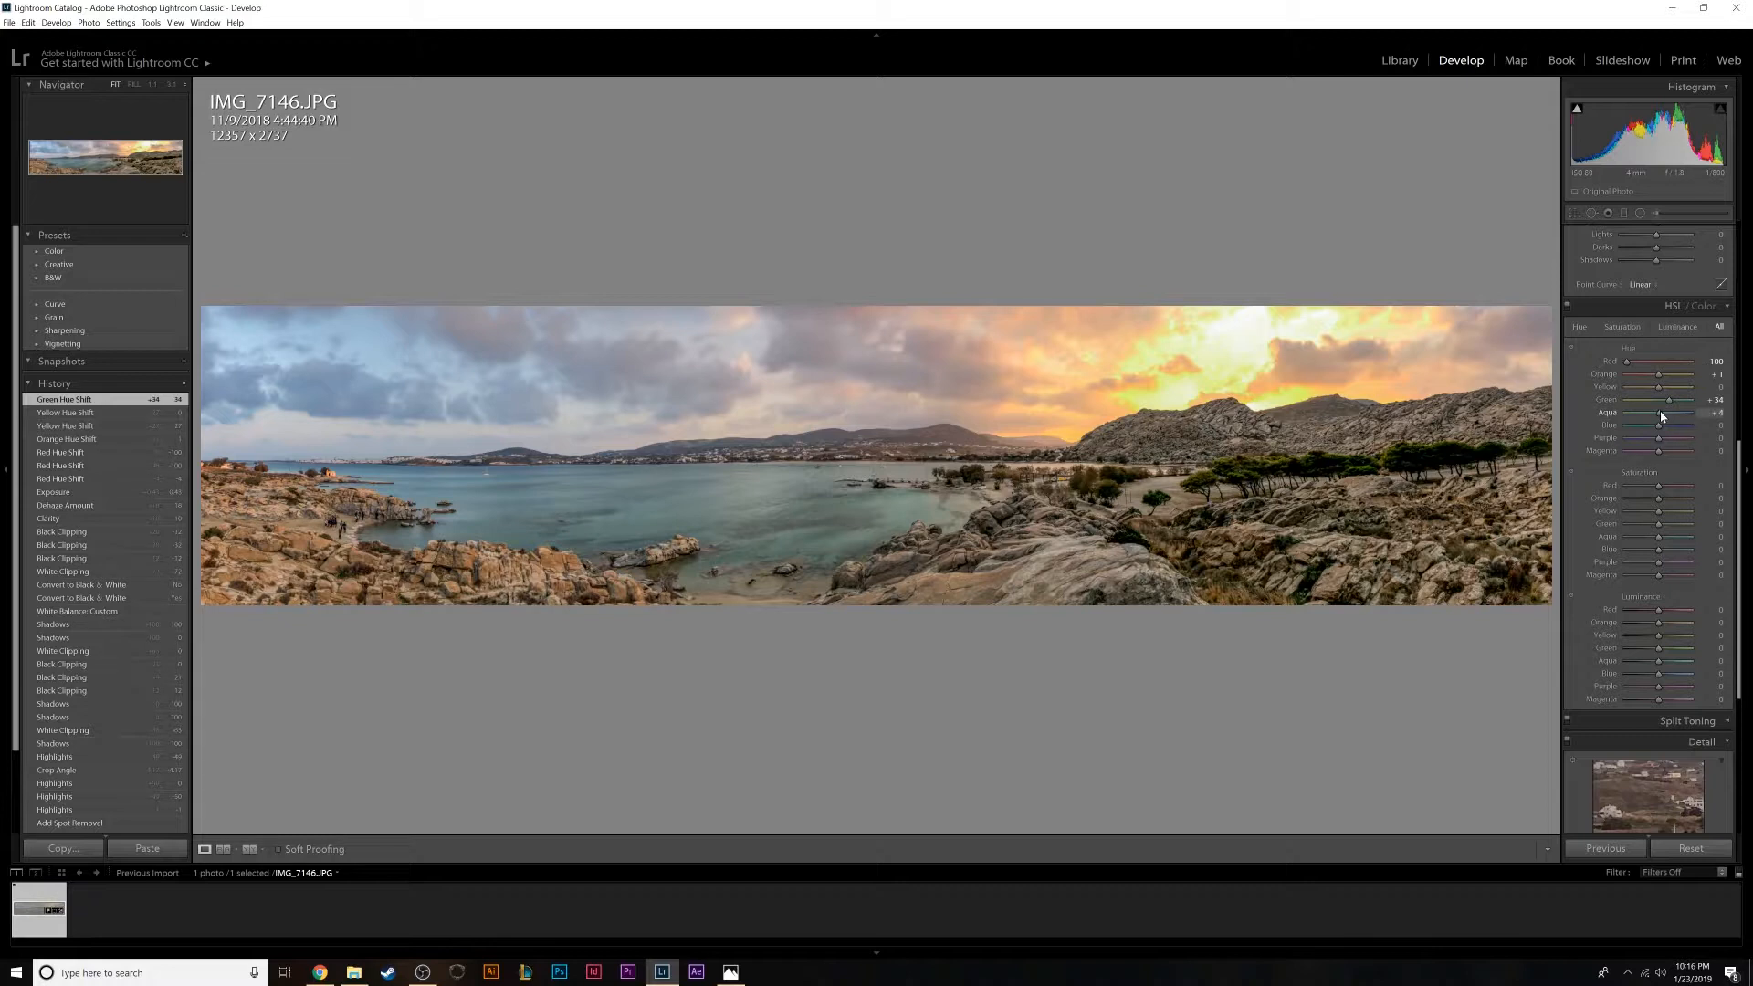
{"action": "left_click_drag", "start_coordinate": [1660, 417], "coordinate": [1625, 420]}
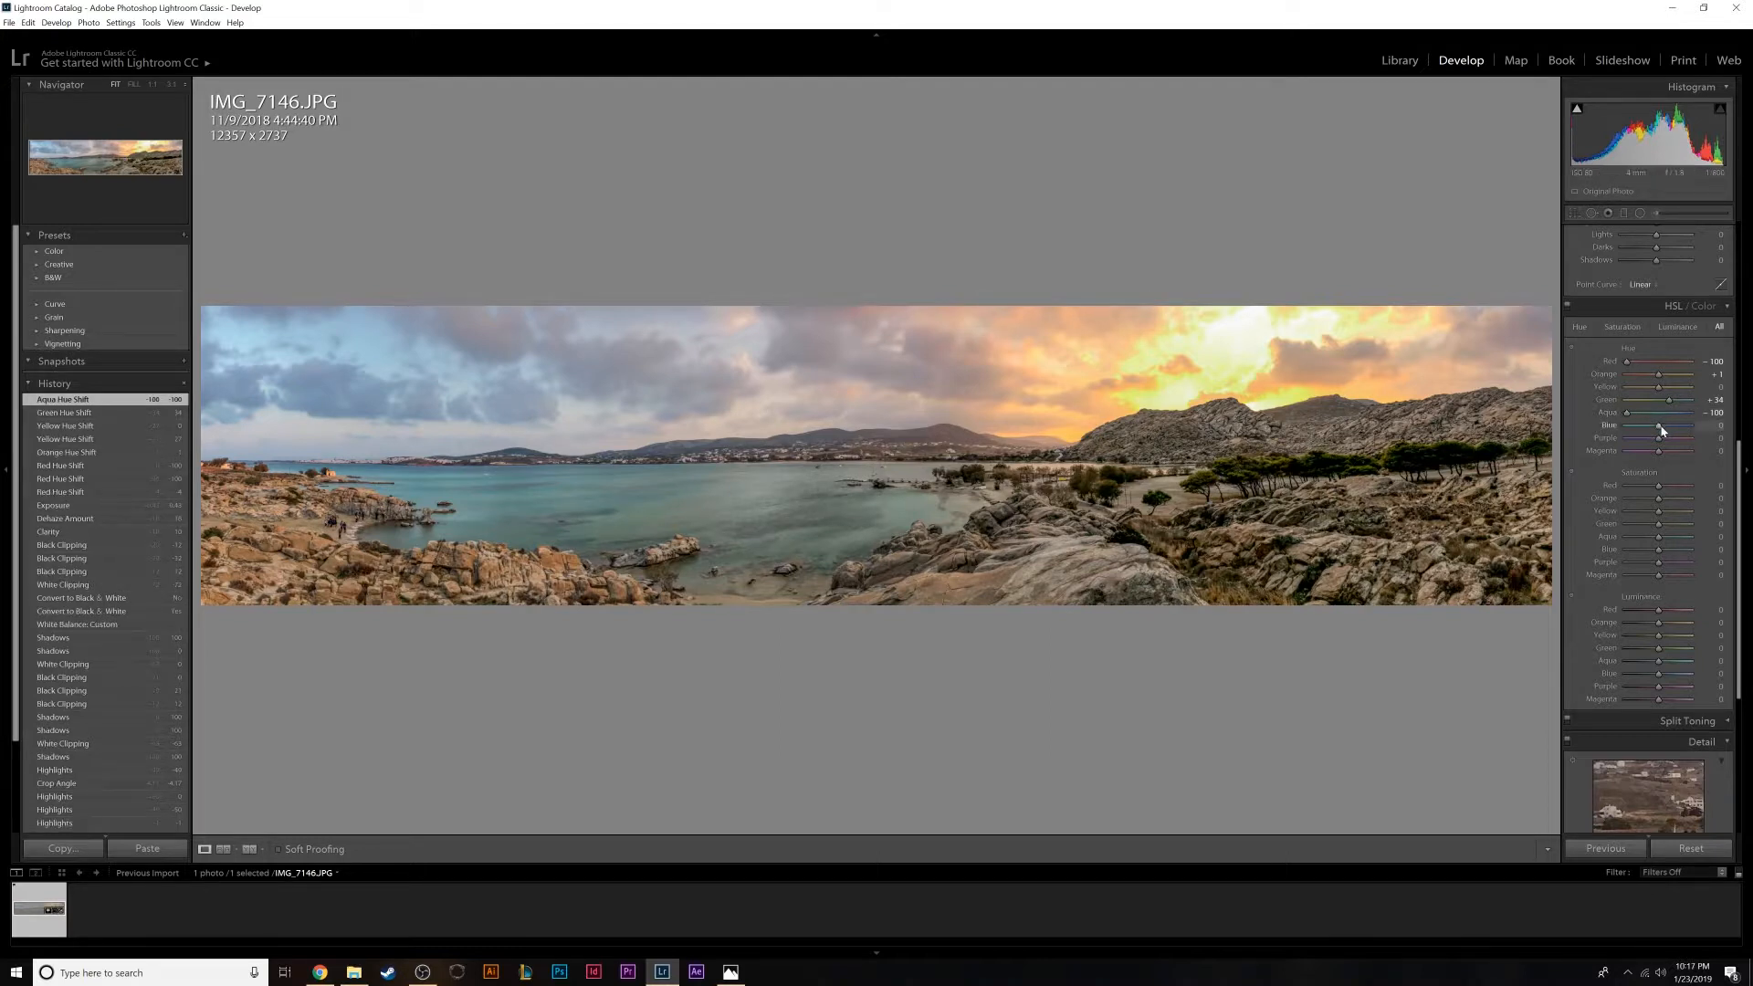
{"action": "left_click_drag", "start_coordinate": [1661, 431], "coordinate": [1671, 426]}
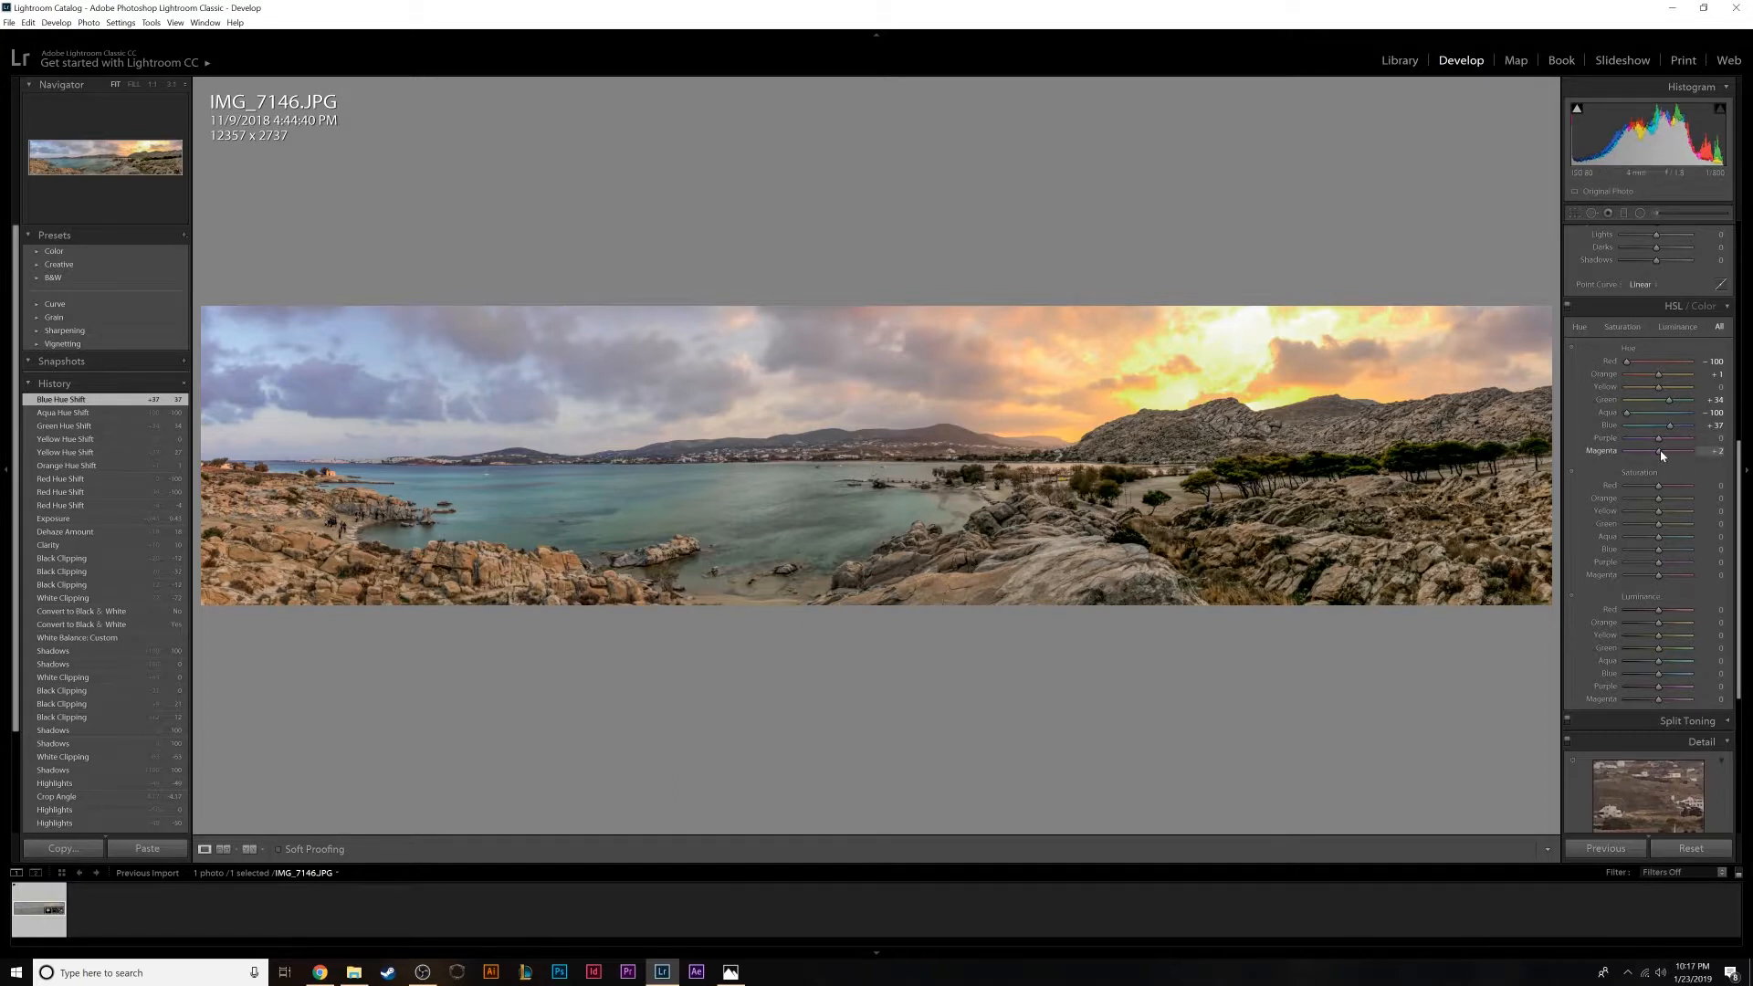
- Try shifting the Magenta hue upward, and reset it to 0
{"action": "left_click_drag", "start_coordinate": [1662, 455], "coordinate": [1673, 458]}
{"action": "left_click_drag", "start_coordinate": [1680, 455], "coordinate": [1668, 454]}
{"action": "double_click", "coordinate": [1671, 455]}
- Try the Red saturation at +100, and reset it to 0
{"action": "scroll", "coordinate": [1663, 460], "scroll_direction": "down", "scroll_amount": 1}
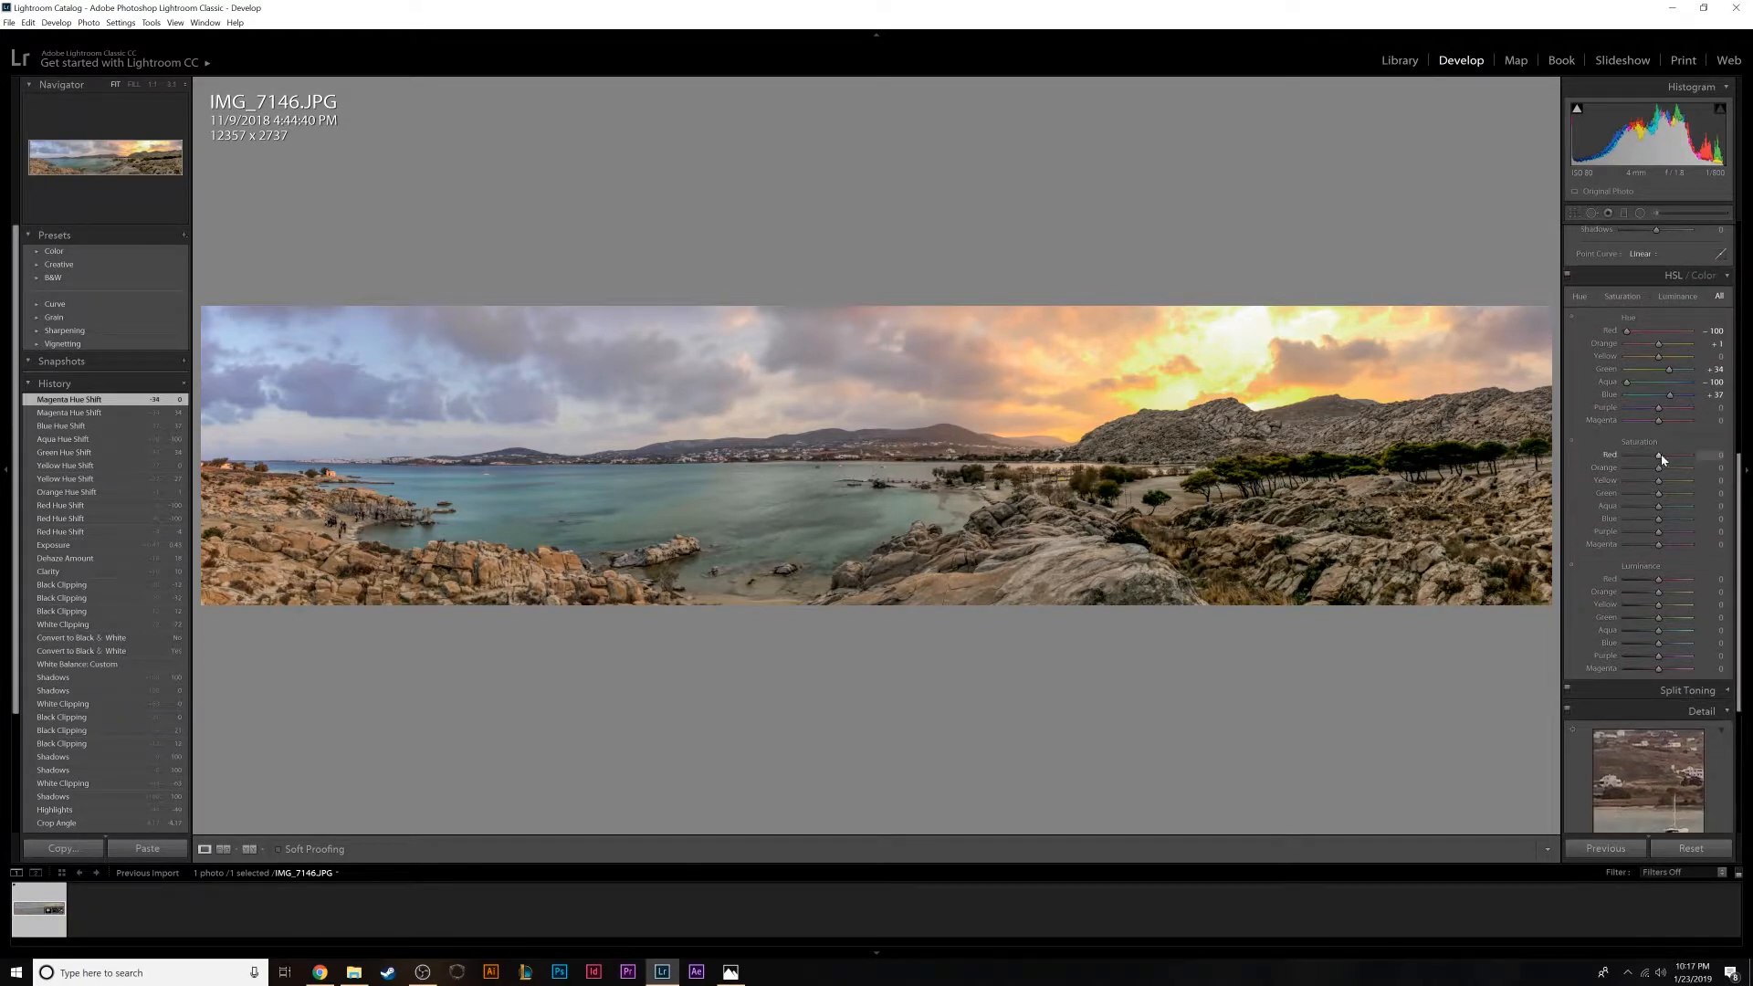
{"action": "left_click_drag", "start_coordinate": [1658, 459], "coordinate": [1694, 460]}
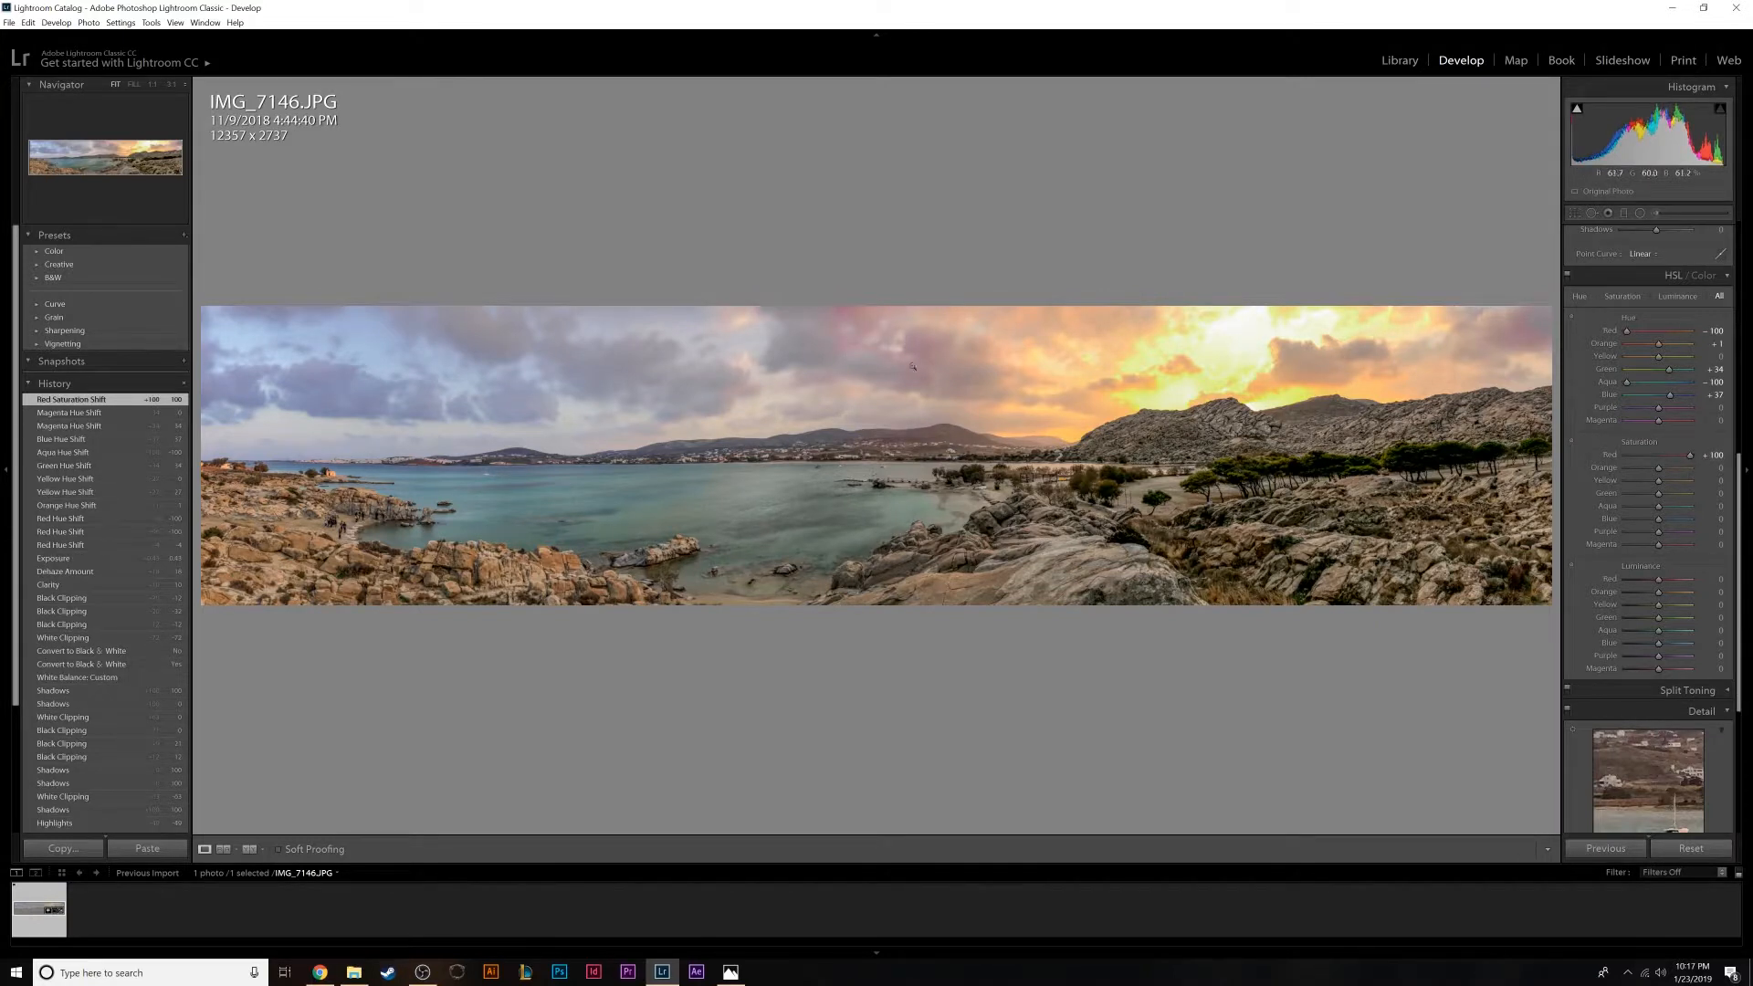
{"action": "double_click", "coordinate": [1688, 456]}
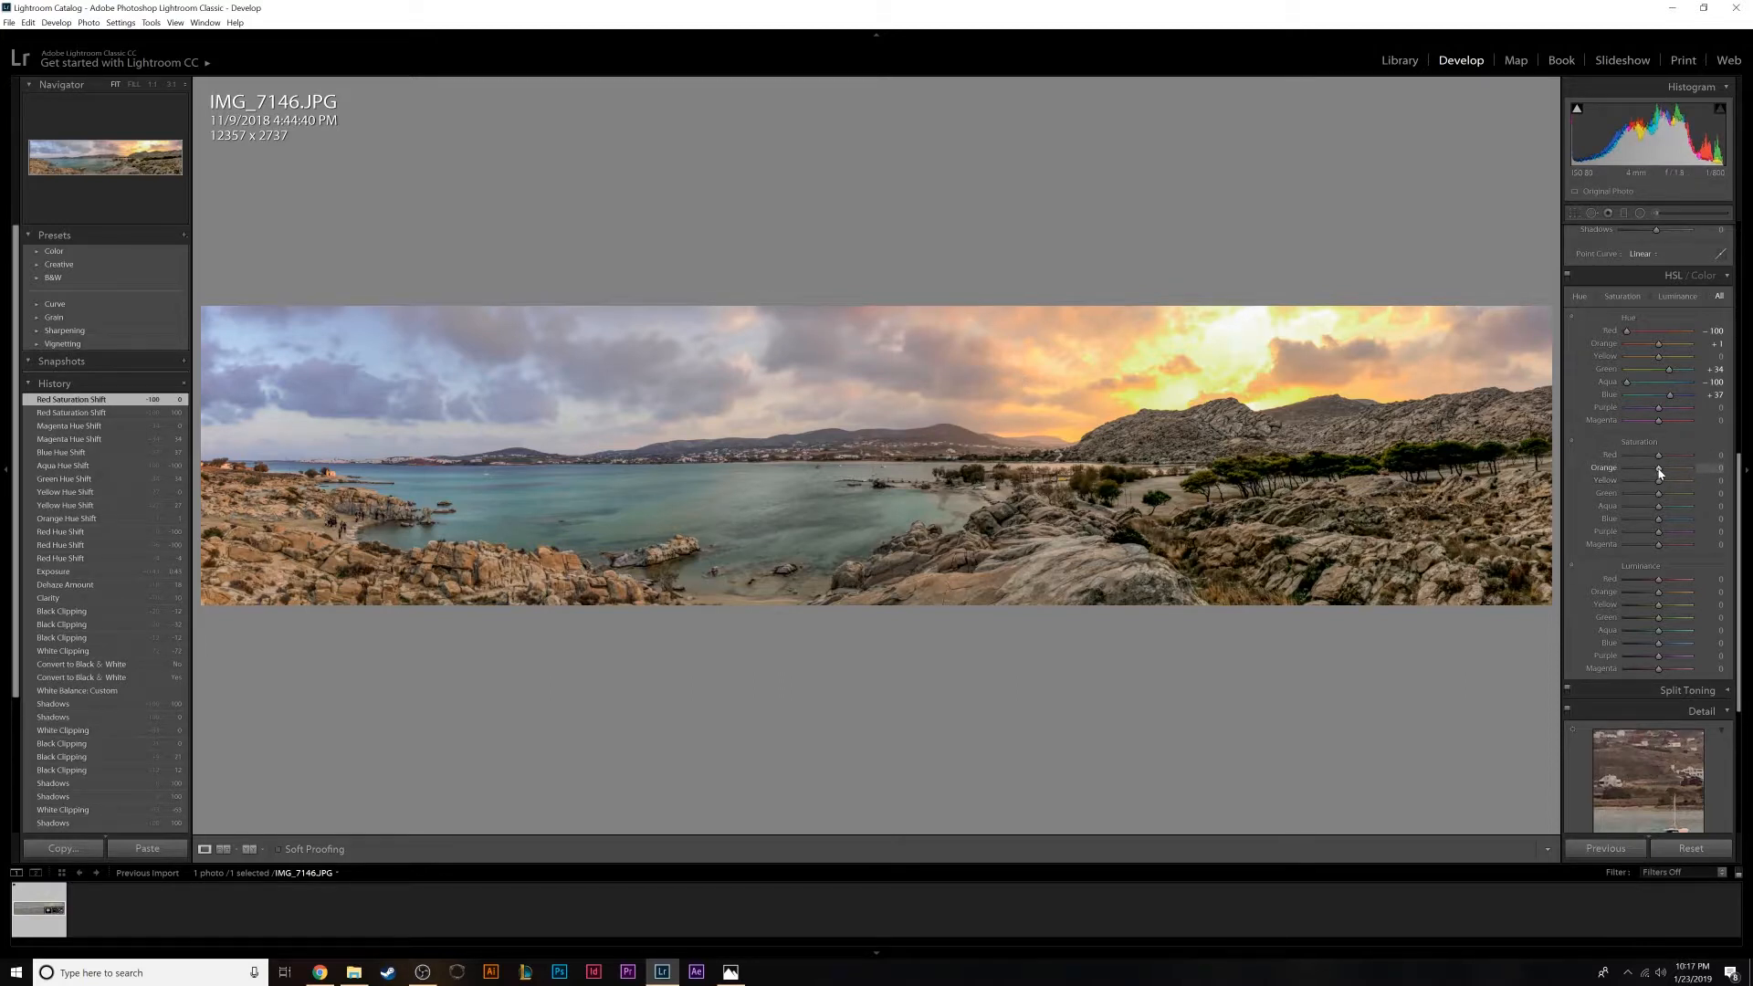
- Raise the HSL saturation of Orange to +32, Yellow to +4, Green to +34 and Aqua to +48
{"action": "left_click_drag", "start_coordinate": [1660, 472], "coordinate": [1668, 468]}
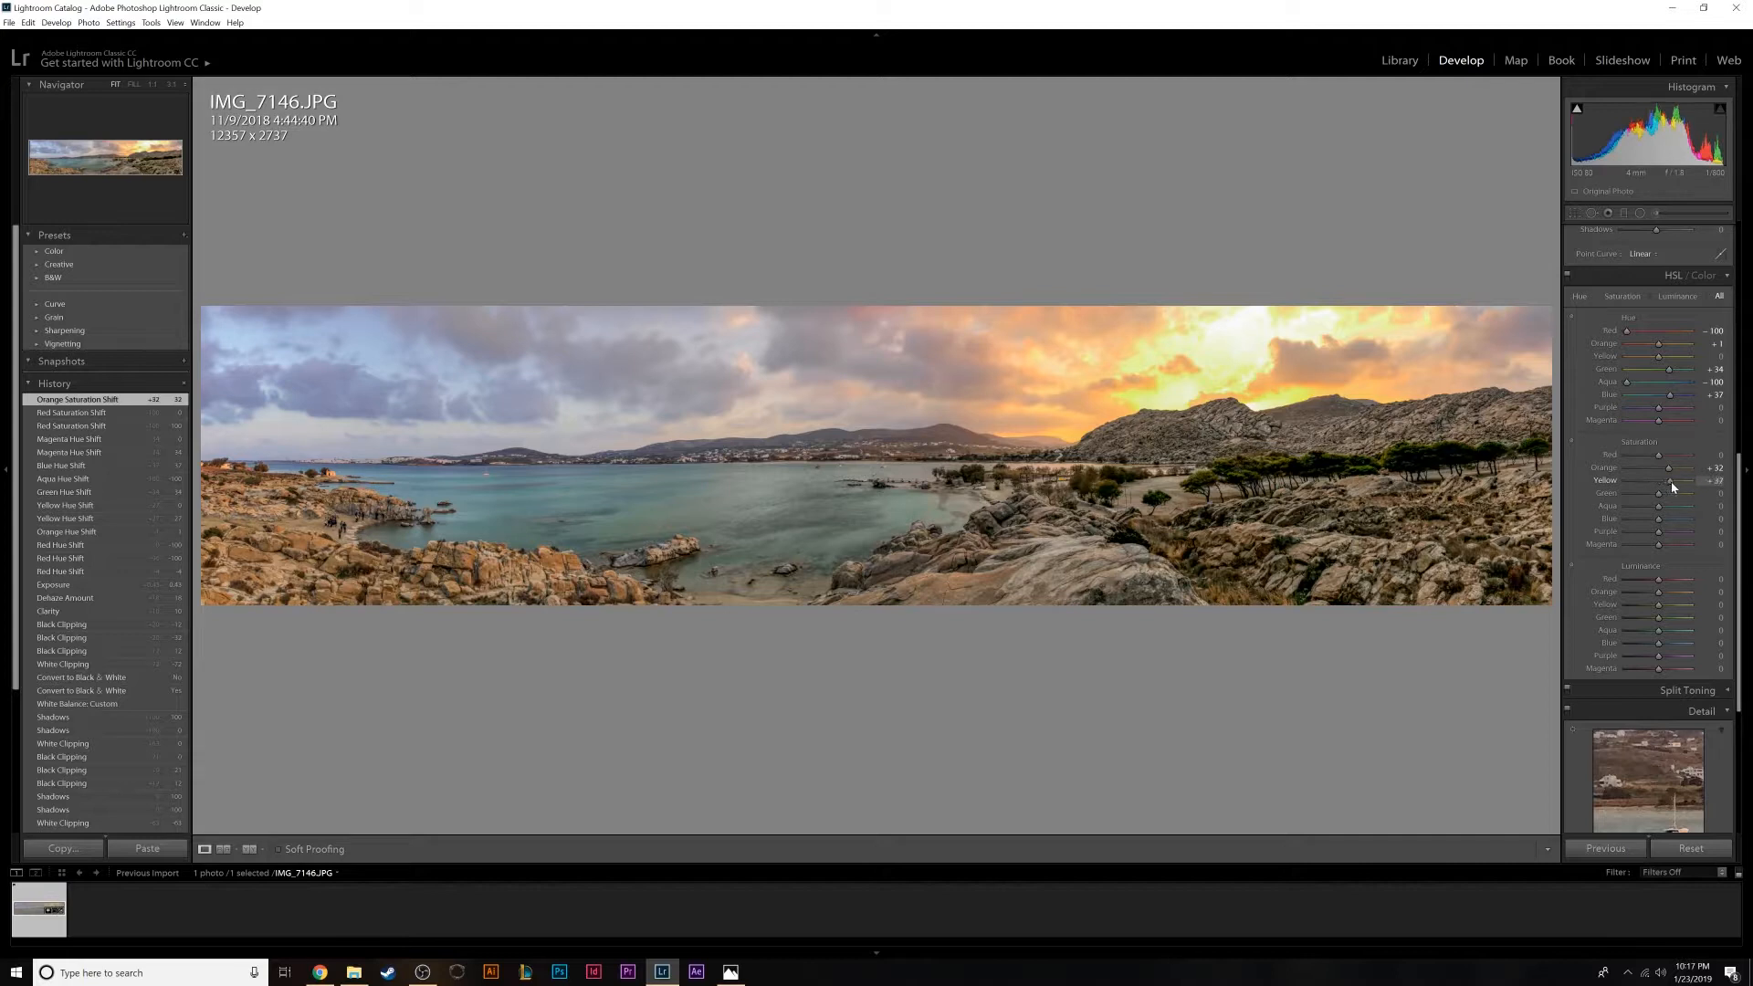
{"action": "mouse_move", "coordinate": [1667, 482]}
{"action": "left_mouse_down"}
{"action": "mouse_move", "coordinate": [1647, 483]}
{"action": "mouse_move", "coordinate": [1660, 488]}
{"action": "left_mouse_up"}
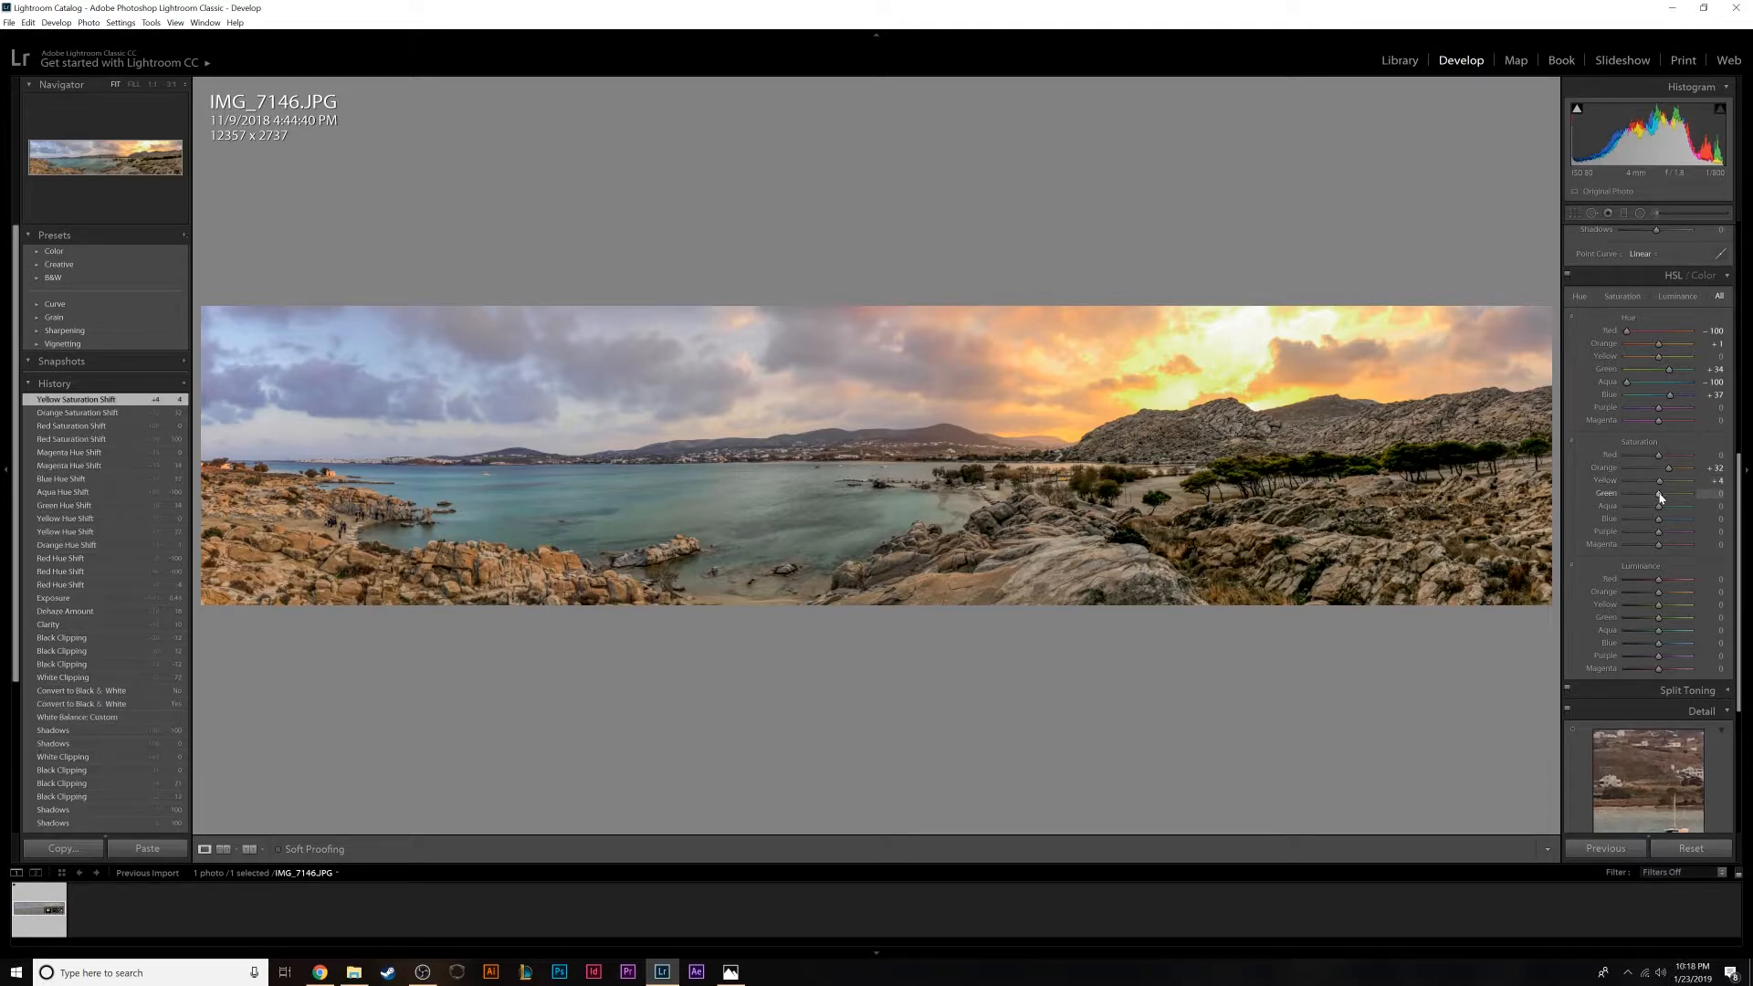
{"action": "left_click_drag", "start_coordinate": [1659, 497], "coordinate": [1675, 508]}
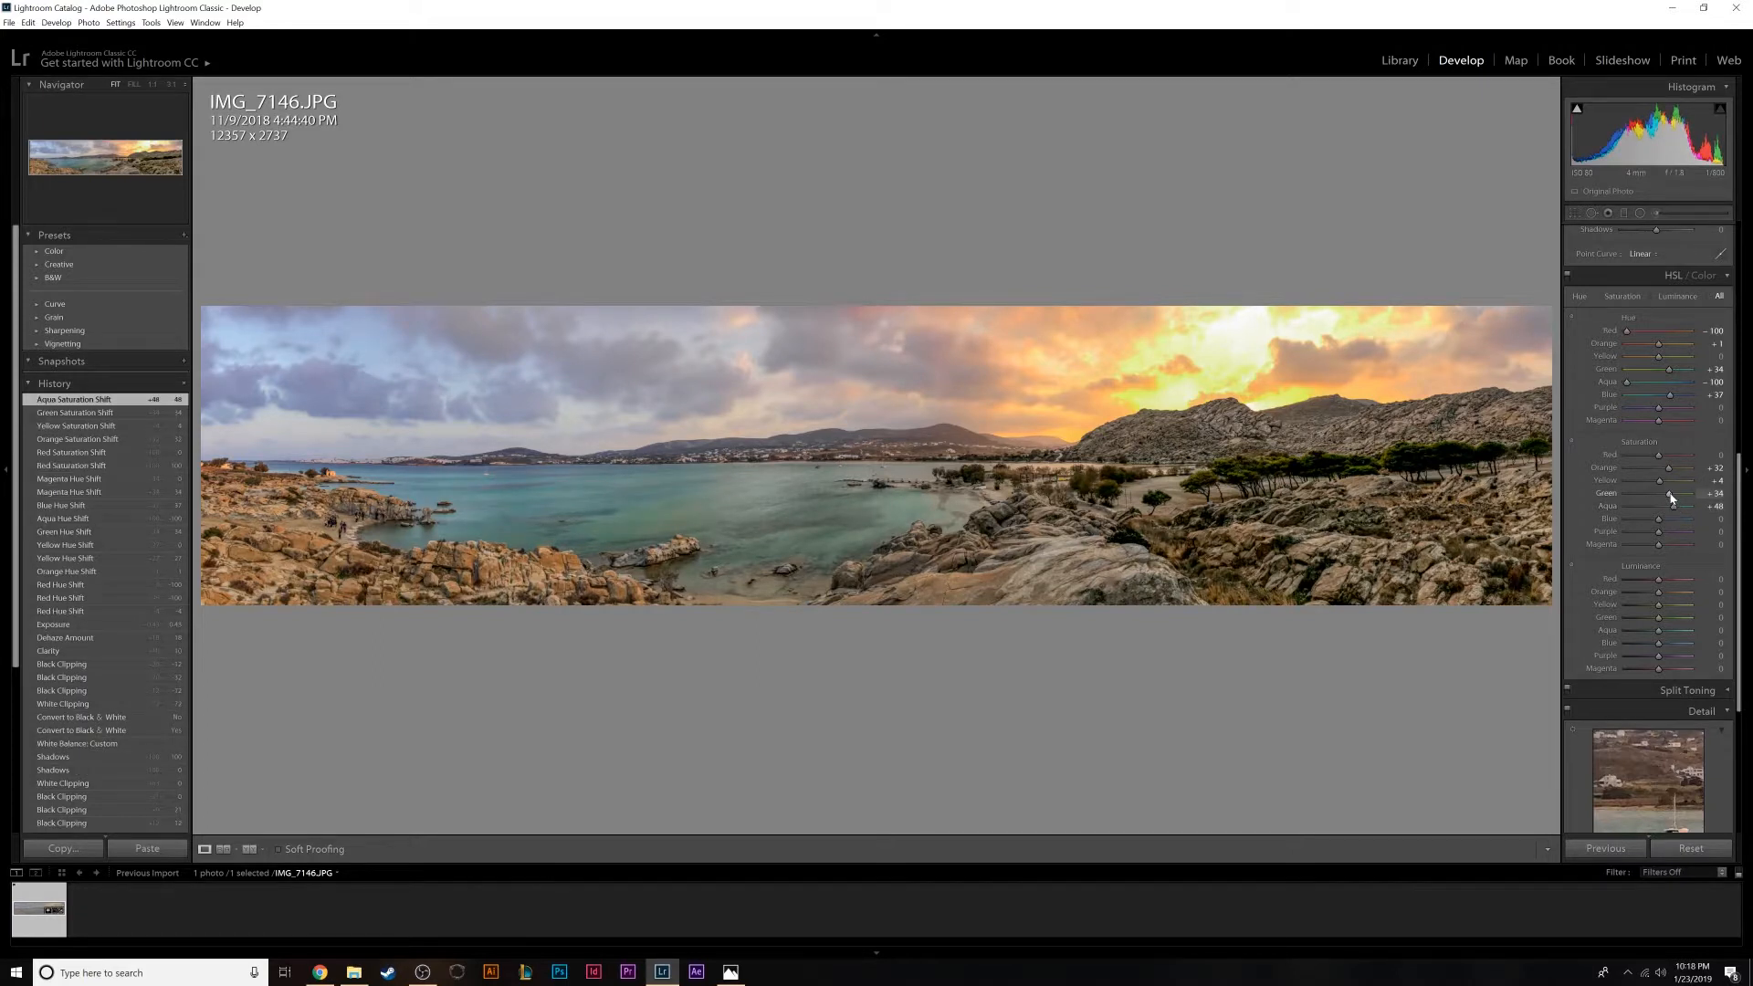
- Reduce the Green saturation to +4, and set the Blue saturation to +9 and Purple to +42
{"action": "left_click_drag", "start_coordinate": [1659, 499], "coordinate": [1660, 498]}
{"action": "left_click_drag", "start_coordinate": [1659, 498], "coordinate": [1672, 533]}
{"action": "left_click_drag", "start_coordinate": [1675, 531], "coordinate": [1673, 531]}
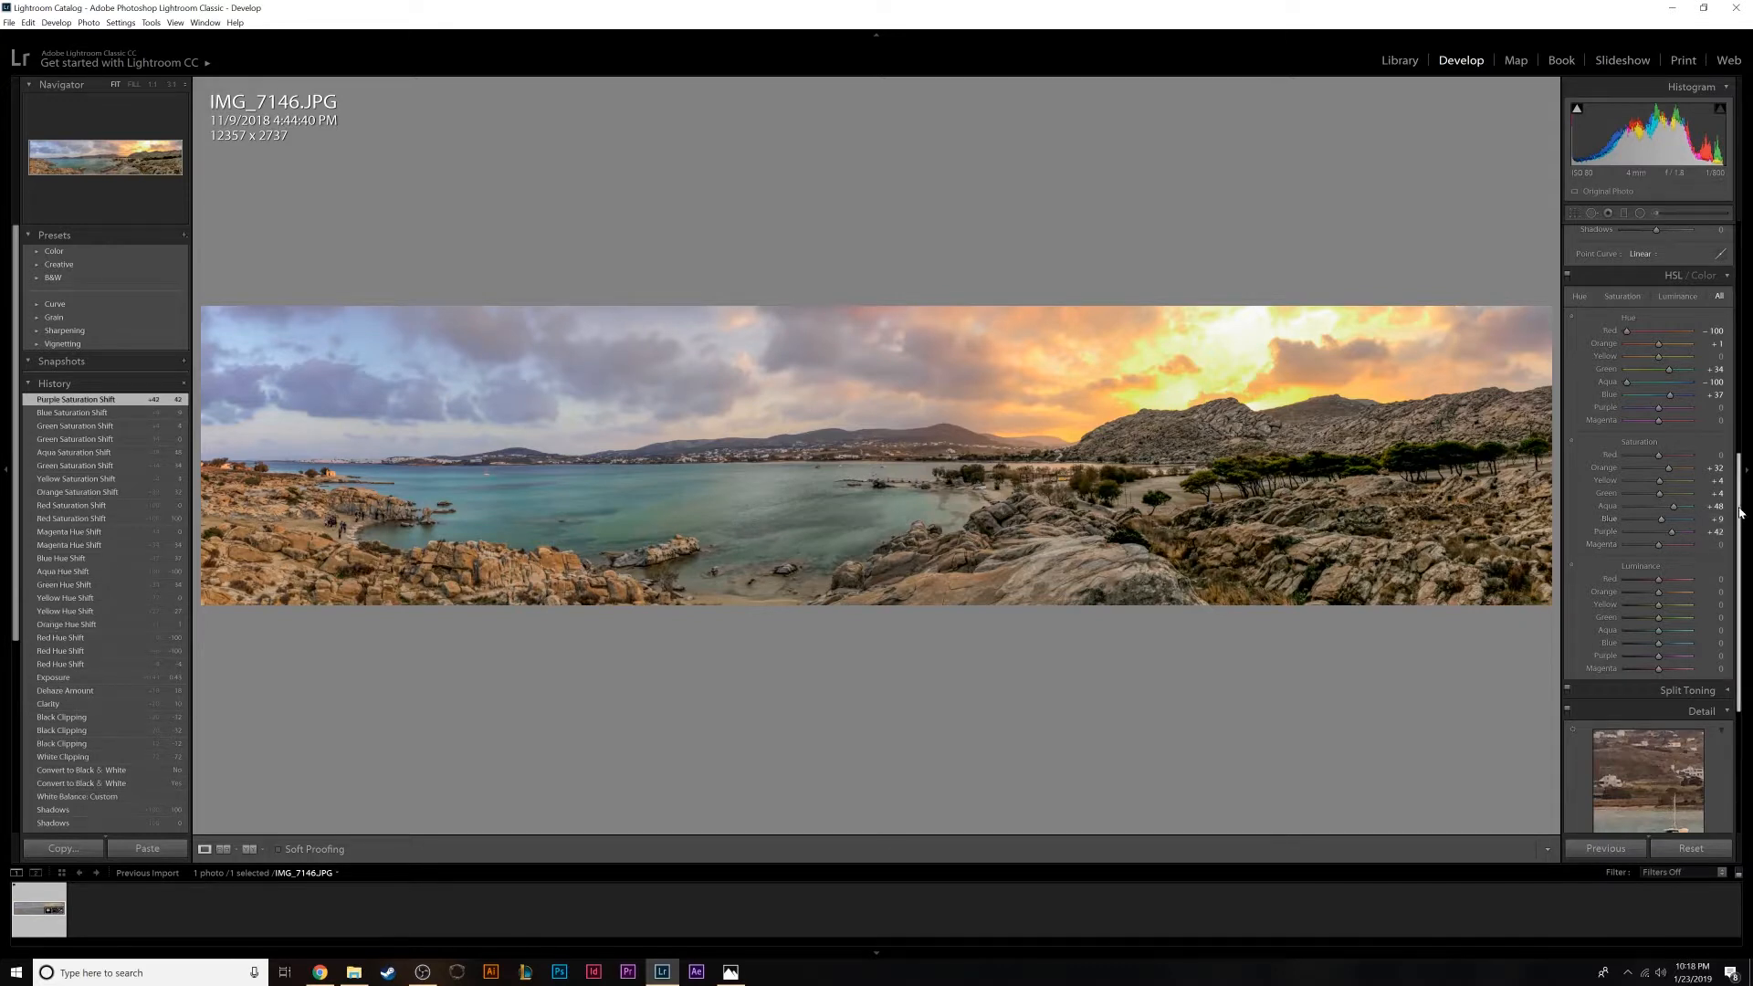
- Set the Orange luminance to -11 and Yellow to +9, and reset the Green luminance to 0 after trying a shift
{"action": "scroll", "coordinate": [1740, 513], "scroll_direction": "down", "scroll_amount": 2}
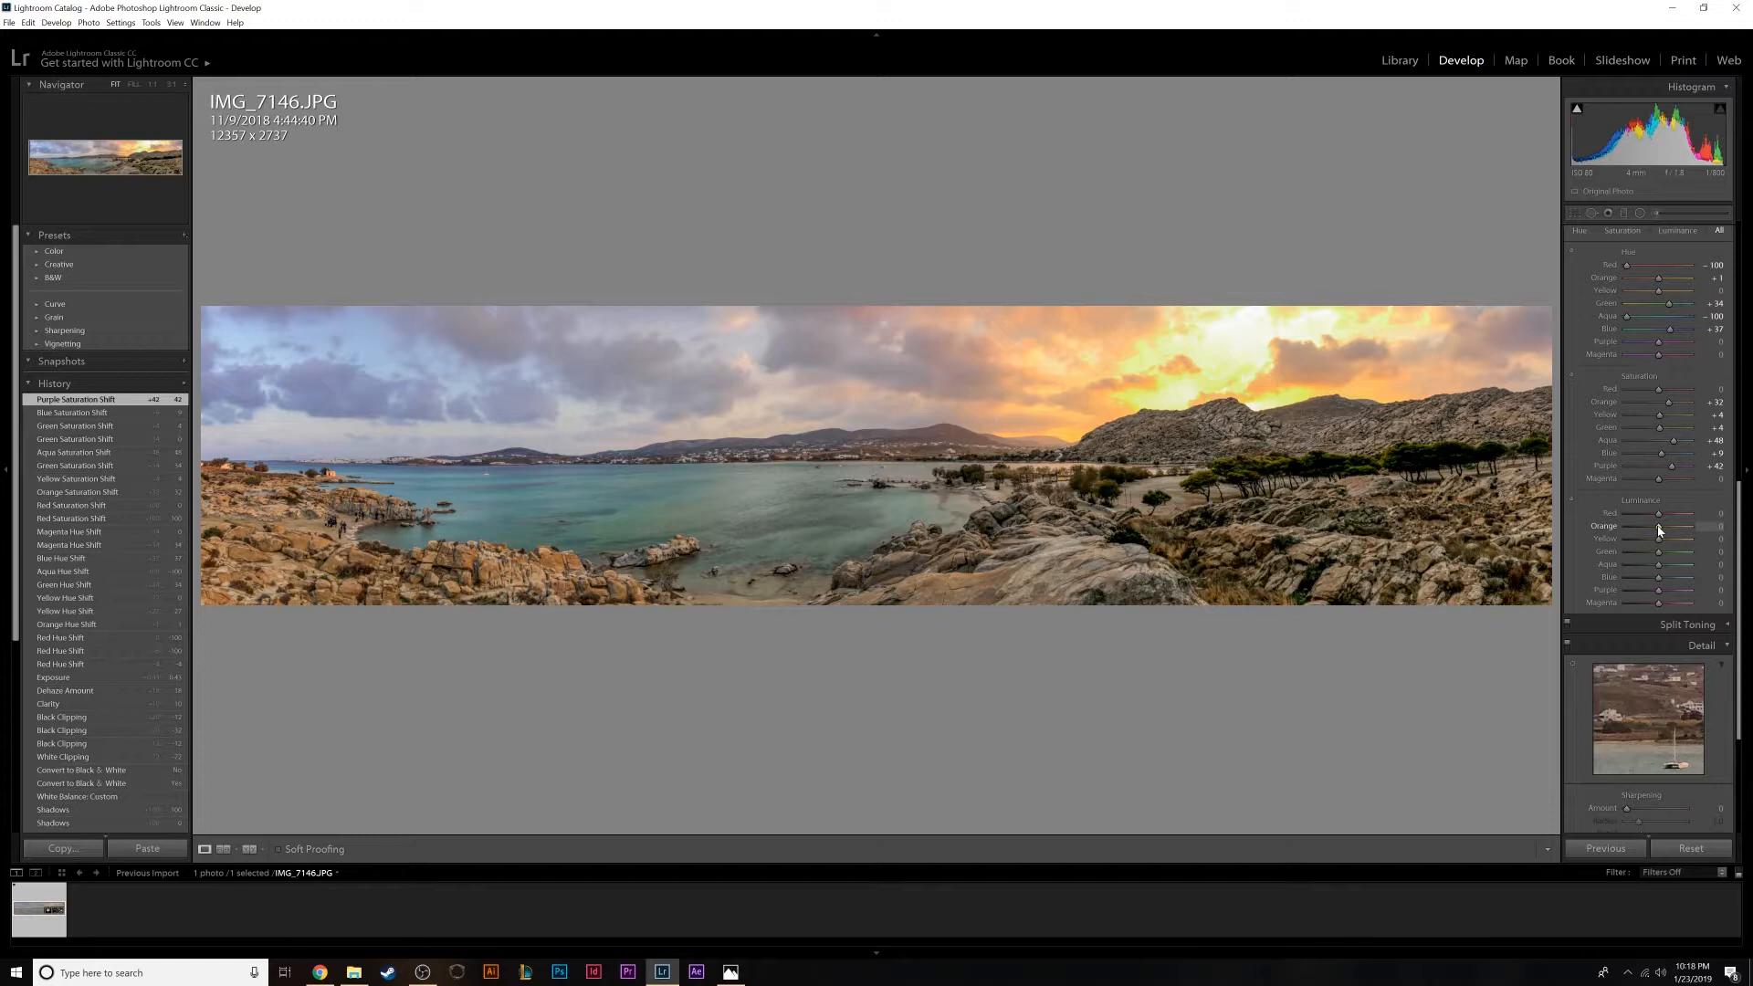
{"action": "mouse_move", "coordinate": [1659, 530]}
{"action": "left_mouse_down"}
{"action": "mouse_move", "coordinate": [1677, 526]}
{"action": "mouse_move", "coordinate": [1655, 531]}
{"action": "left_mouse_up"}
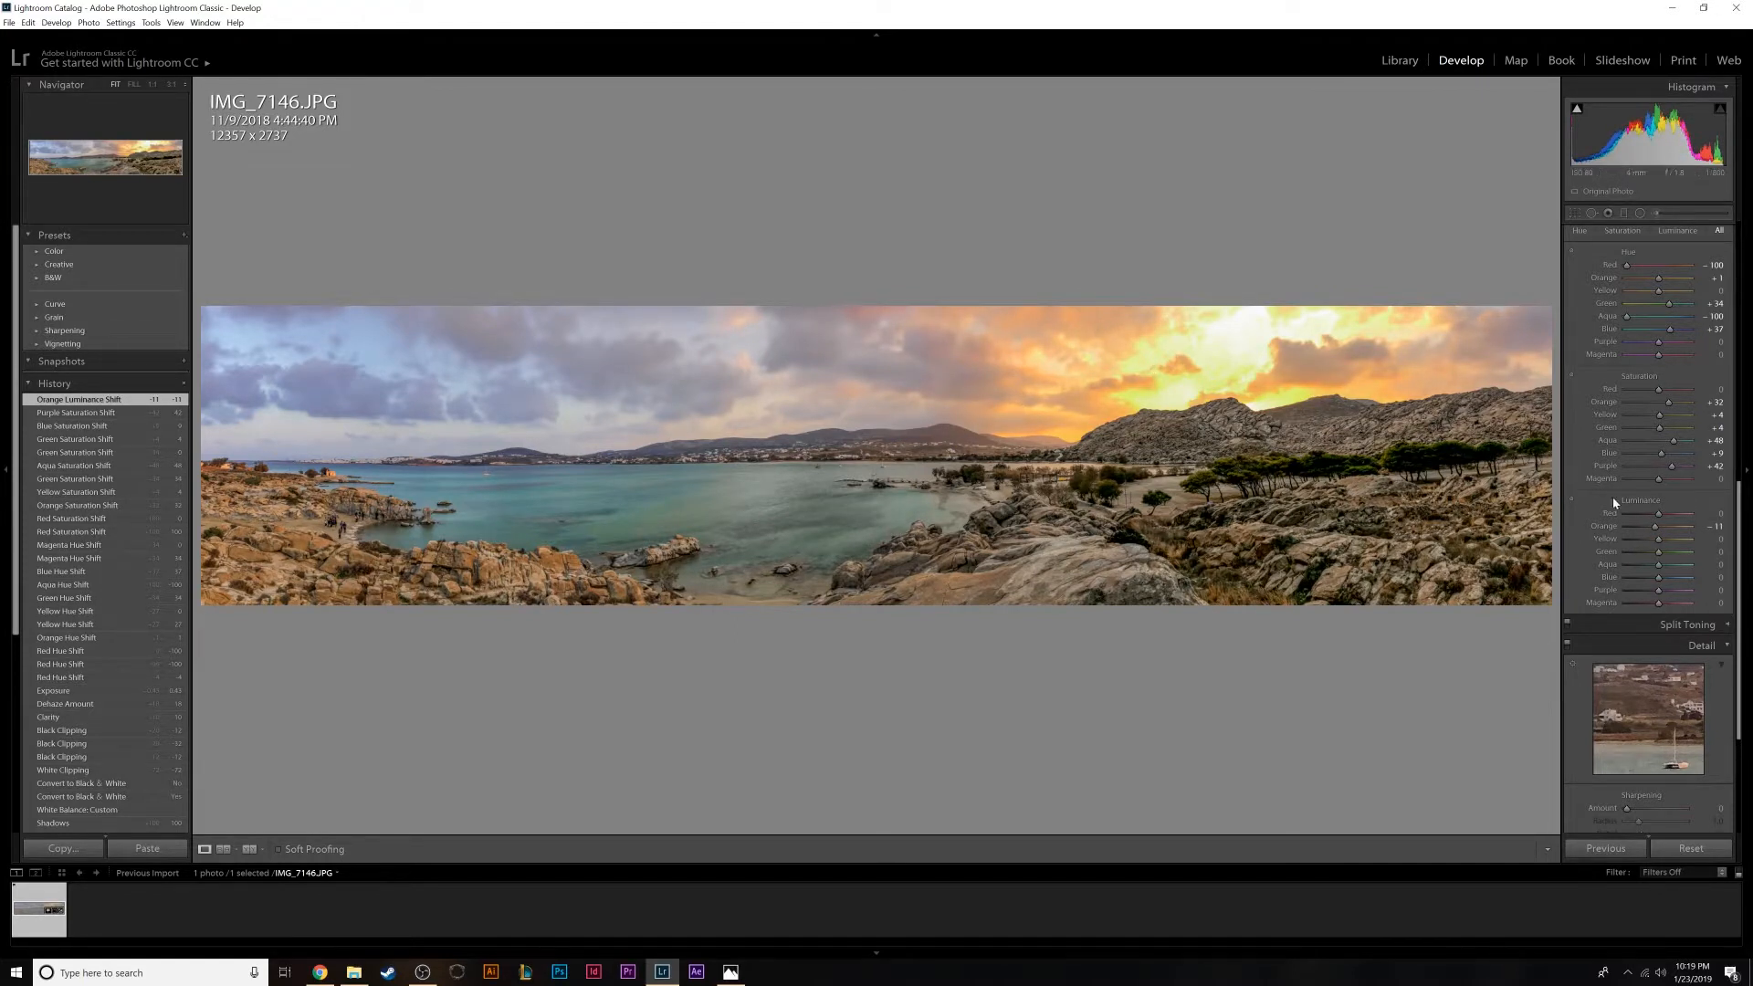
{"action": "mouse_move", "coordinate": [1659, 542]}
{"action": "left_mouse_down"}
{"action": "mouse_move", "coordinate": [1694, 555]}
{"action": "mouse_move", "coordinate": [1672, 556]}
{"action": "left_mouse_up"}
{"action": "double_click", "coordinate": [1672, 552]}
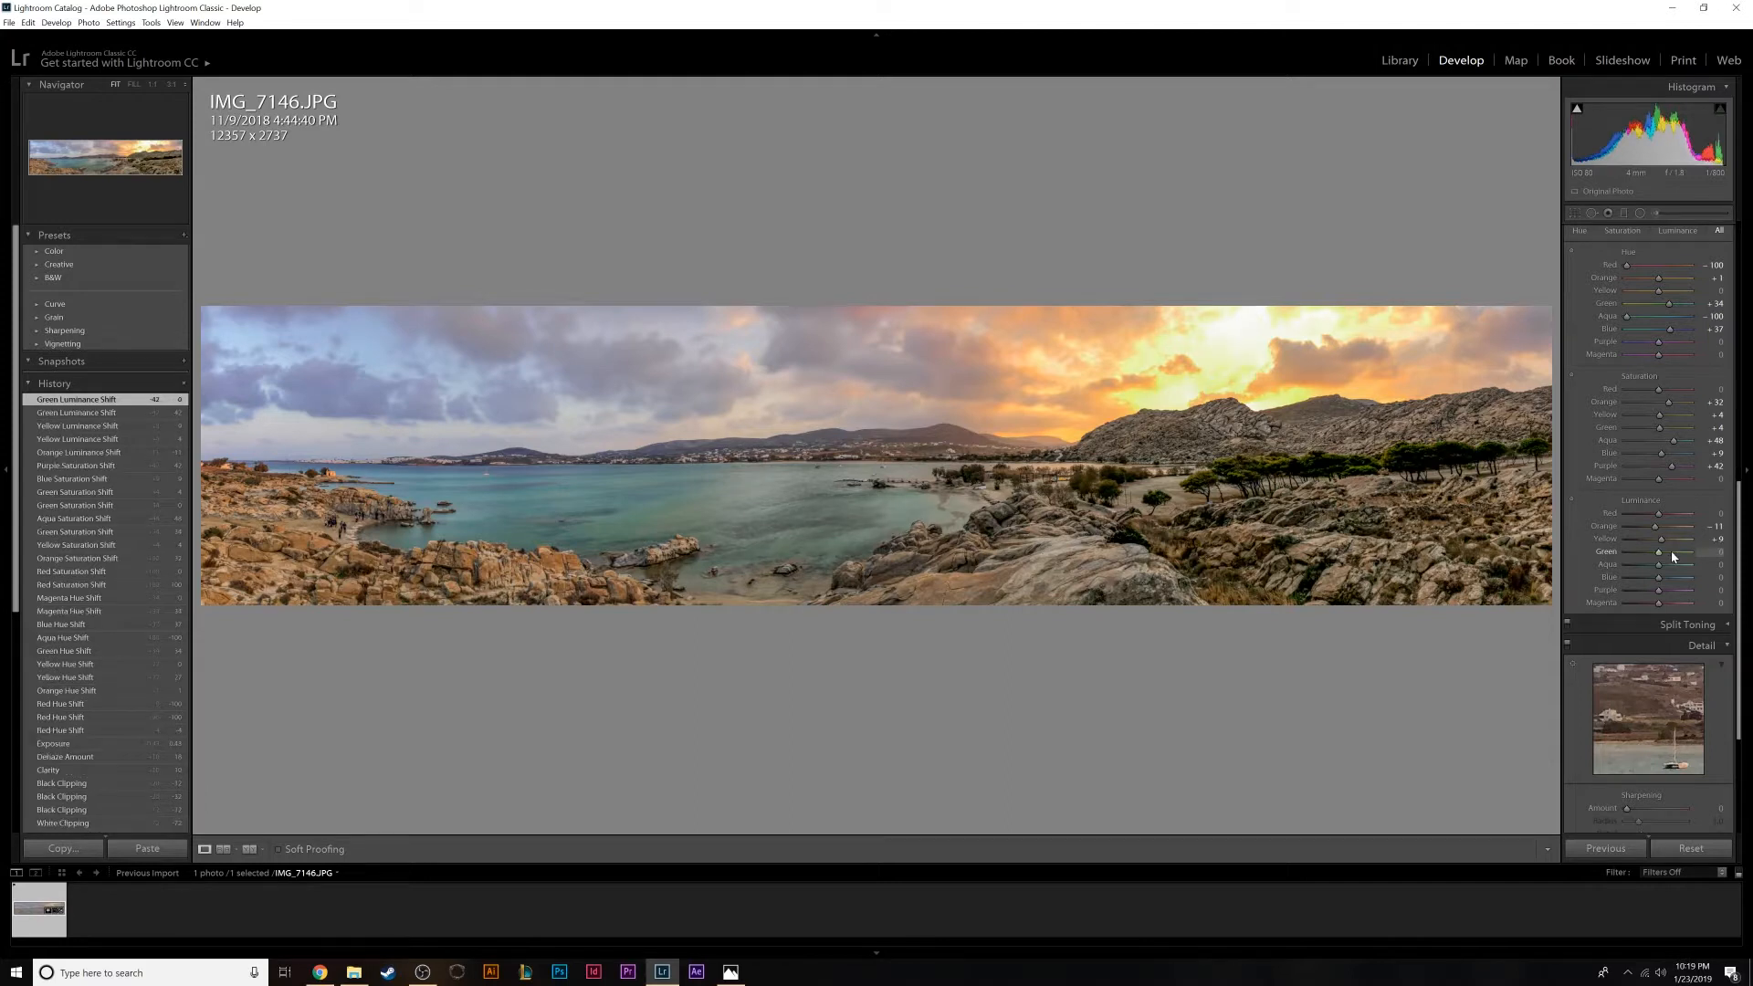
- Set the luminance of Aqua to +37, Blue to +31, Purple to +24 and Magenta to +14
{"action": "mouse_move", "coordinate": [1659, 564]}
{"action": "left_mouse_down"}
{"action": "mouse_move", "coordinate": [1676, 575]}
{"action": "mouse_move", "coordinate": [1641, 574]}
{"action": "mouse_move", "coordinate": [1661, 579]}
{"action": "left_mouse_up"}
{"action": "left_click_drag", "start_coordinate": [1661, 579], "coordinate": [1668, 580]}
{"action": "left_click_drag", "start_coordinate": [1658, 592], "coordinate": [1665, 591]}
{"action": "left_click_drag", "start_coordinate": [1659, 604], "coordinate": [1662, 604]}
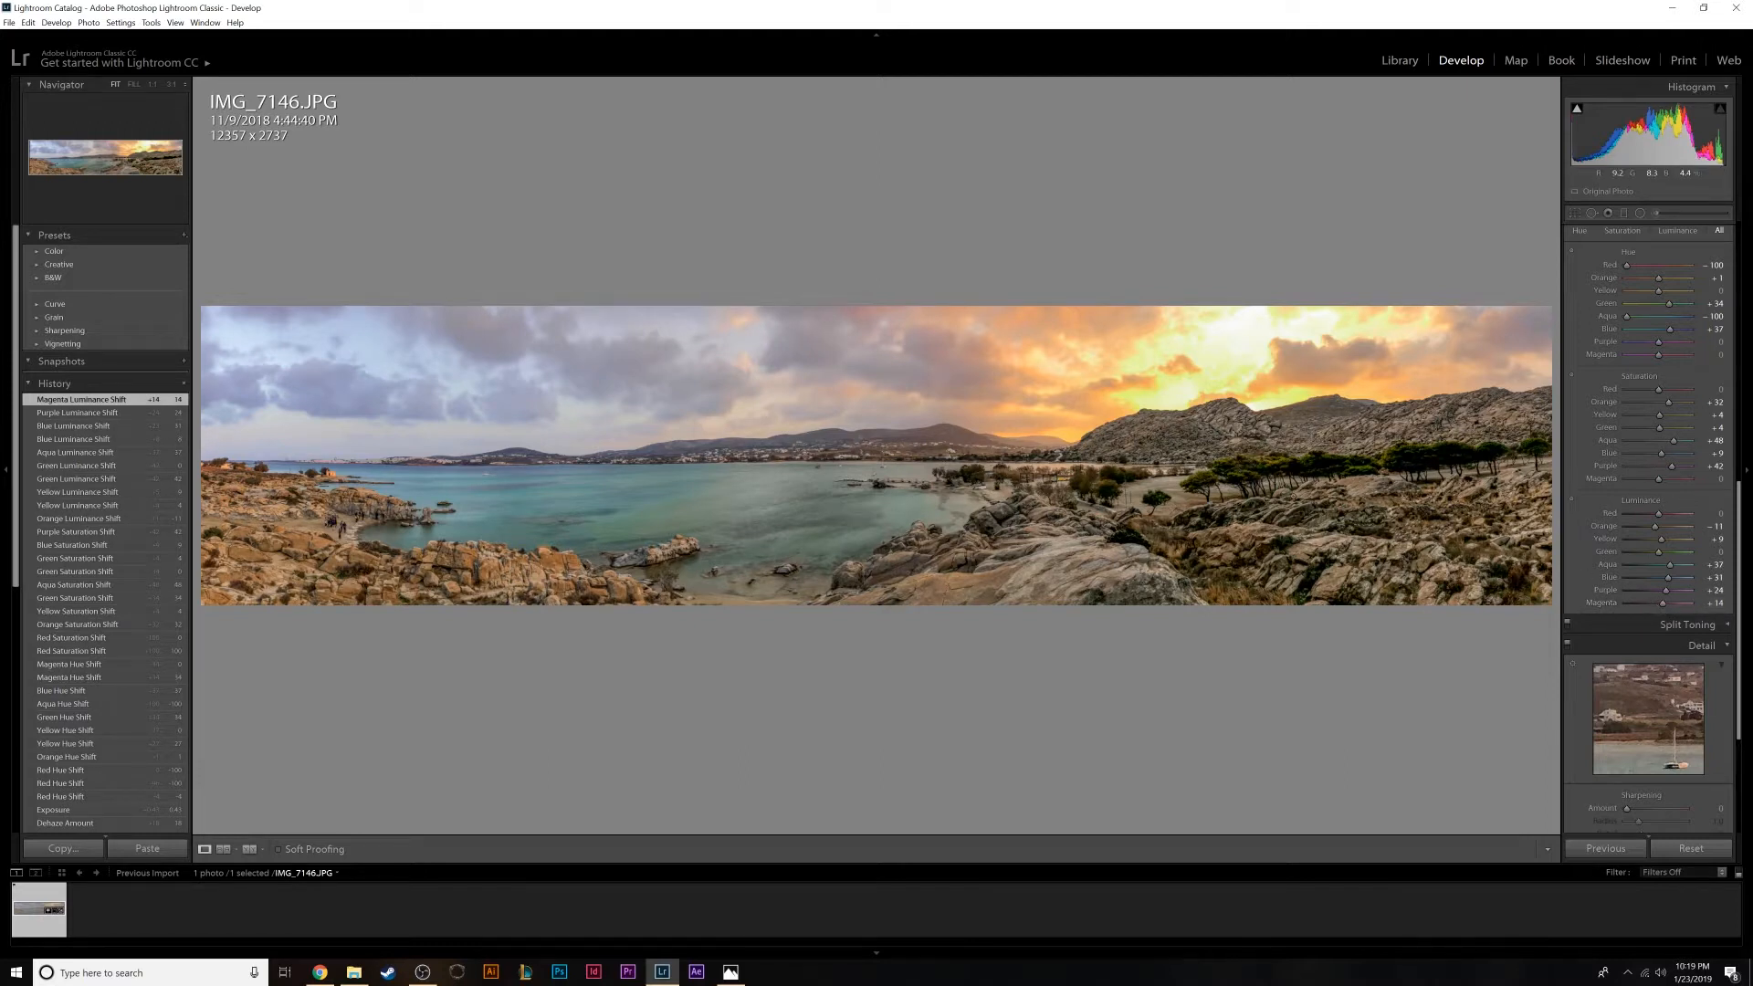
- Check the panorama for clipped areas with the clipping overlay, turn it off, and look over the sharpening and noise reduction settings
{"action": "key", "text": "j"}
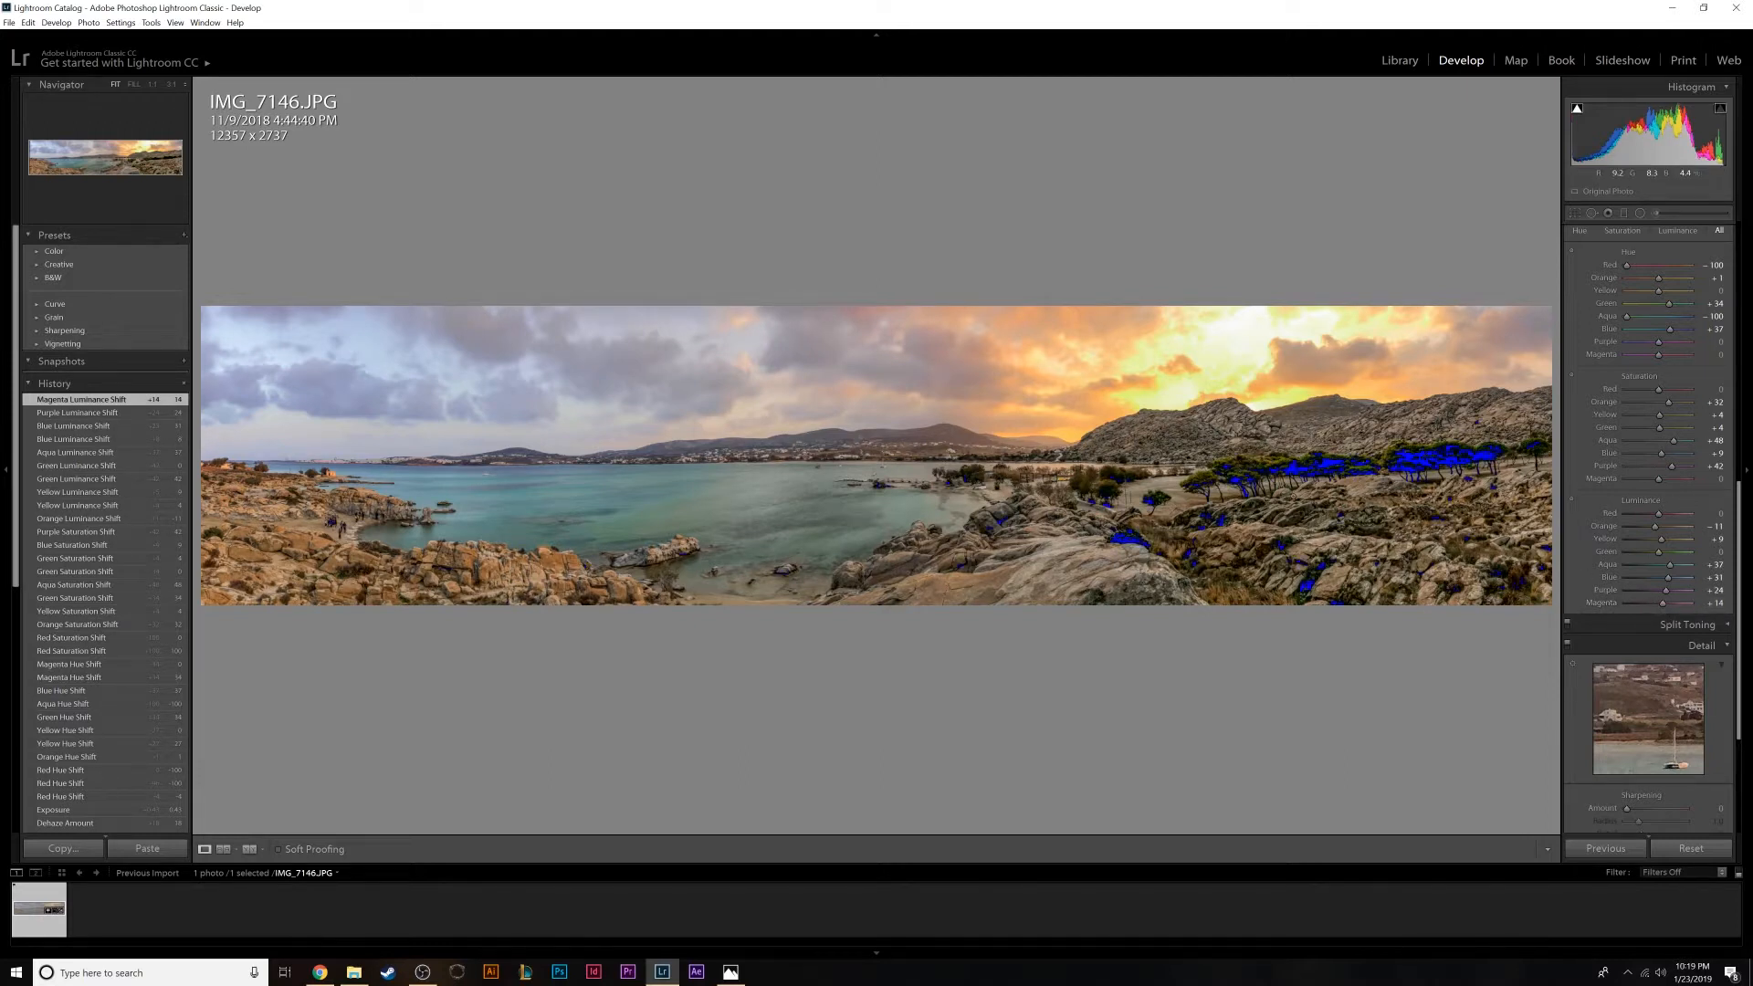
{"action": "key", "text": "j"}
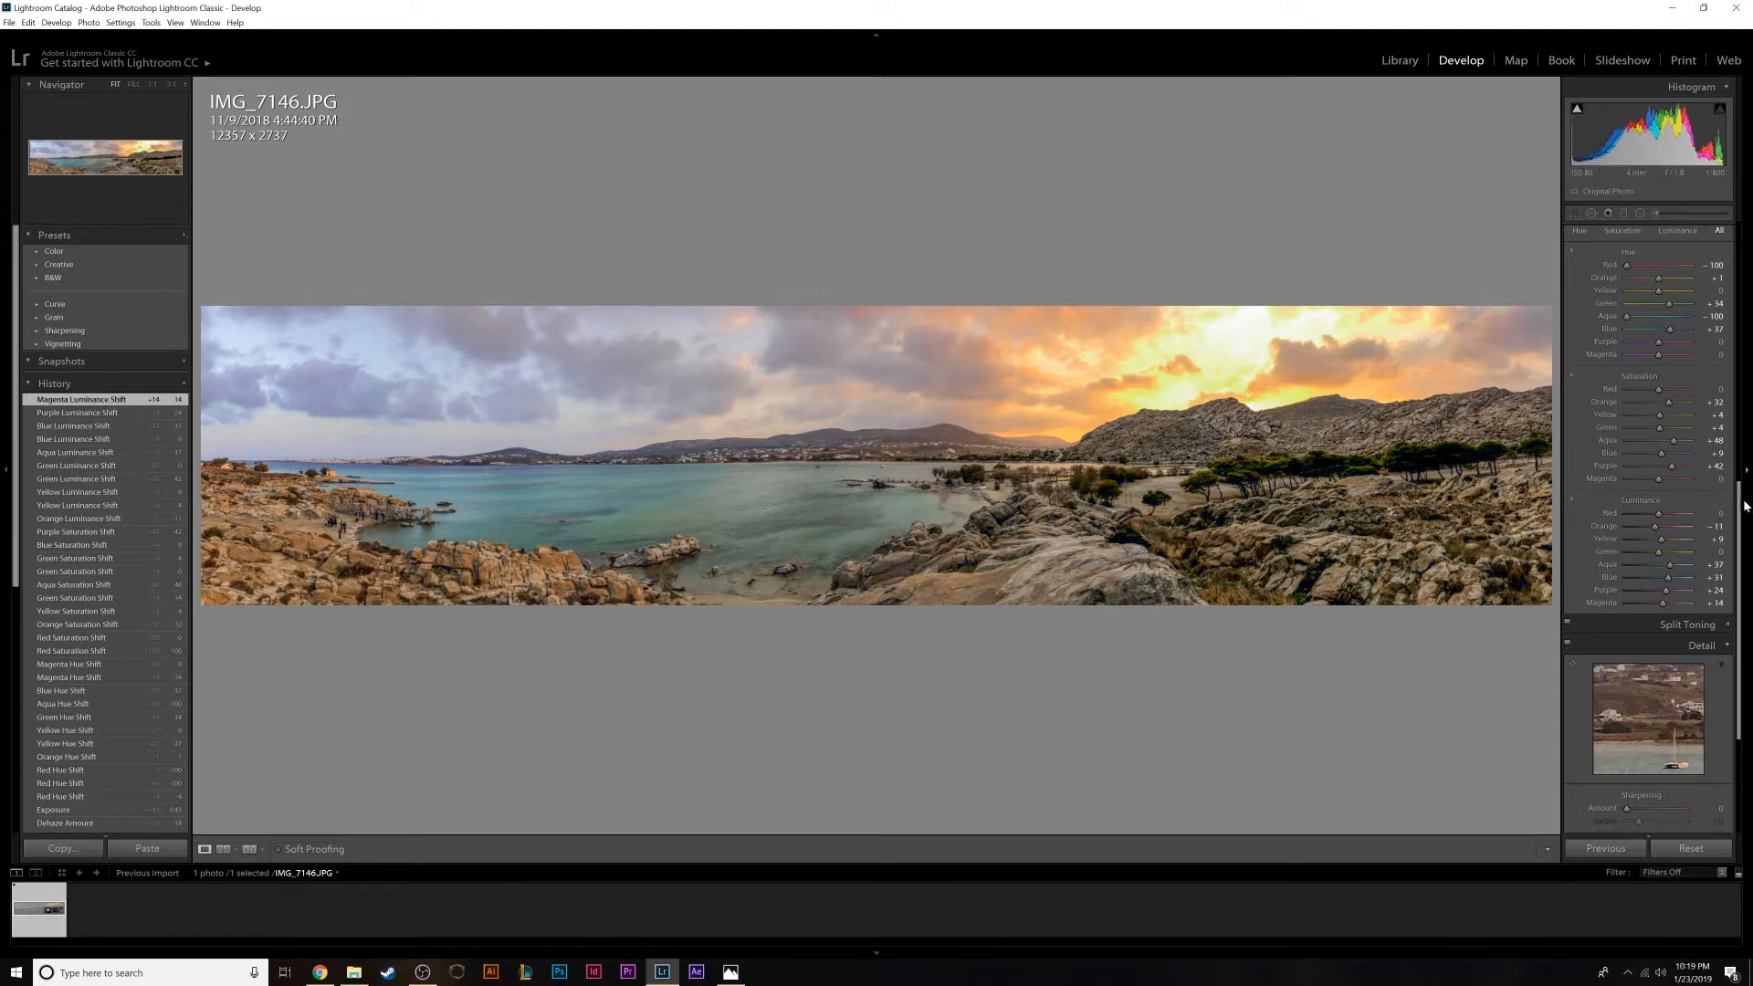
{"action": "scroll", "coordinate": [1730, 582], "scroll_direction": "down", "scroll_amount": 3}
{"action": "scroll", "coordinate": [1730, 582], "scroll_direction": "down", "scroll_amount": 1}
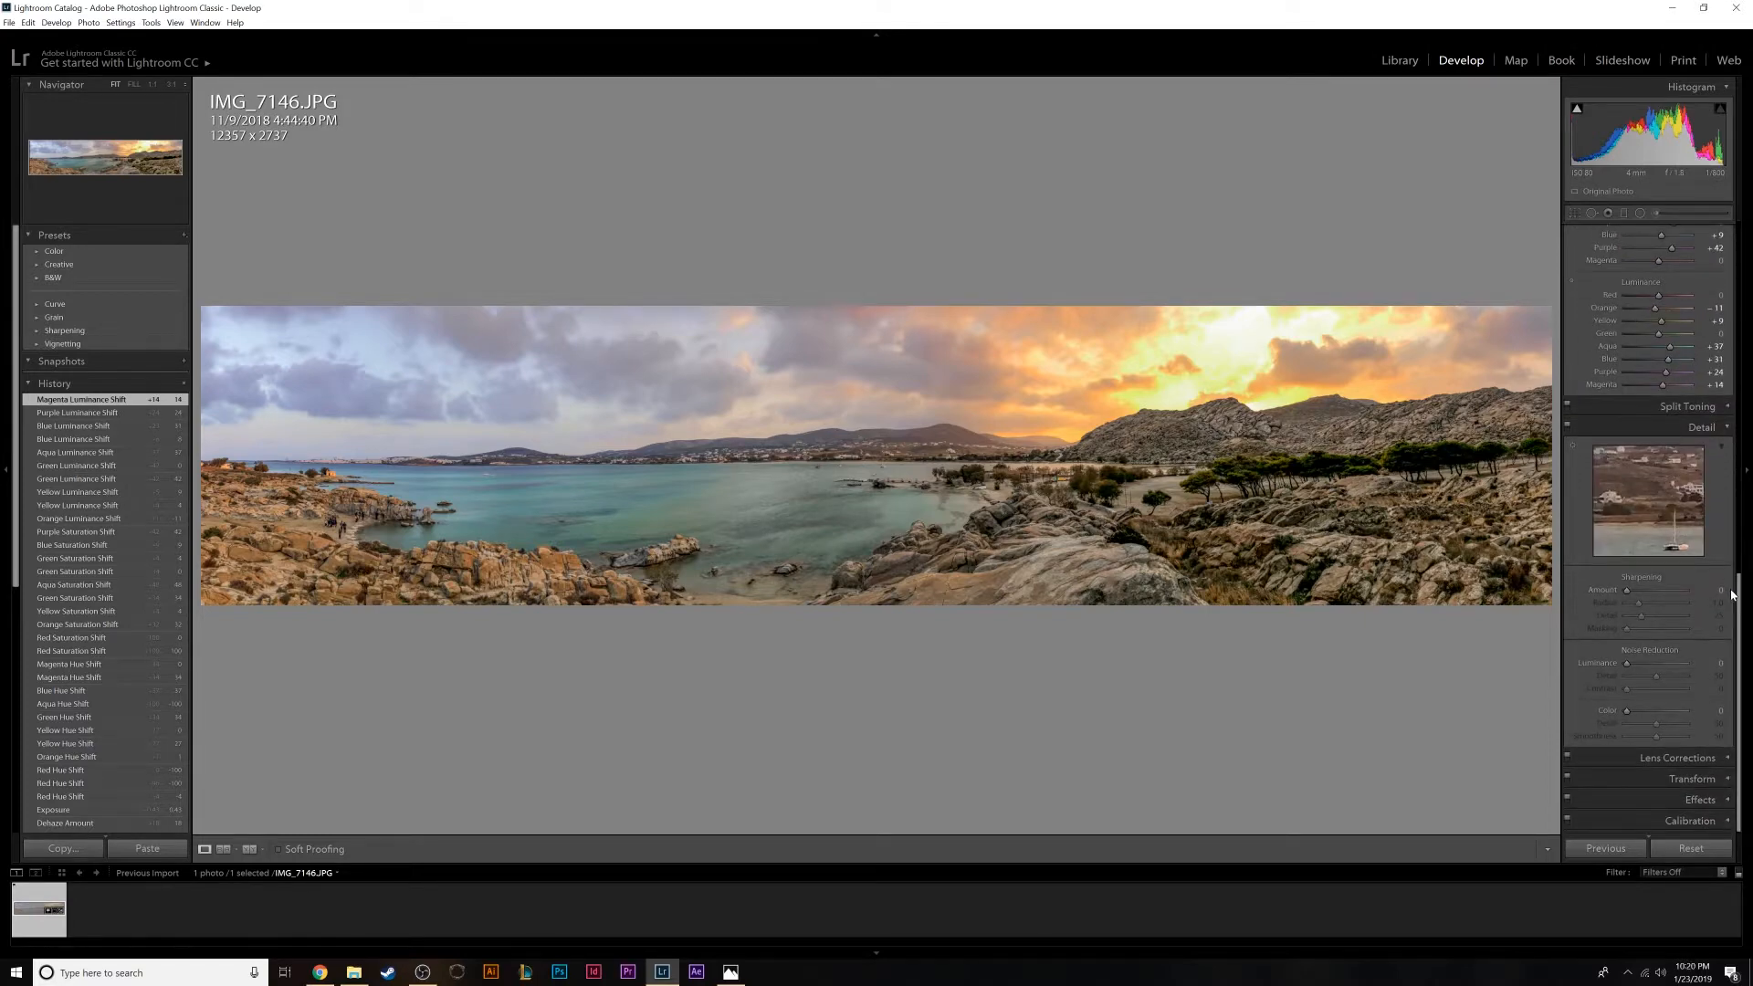
- Compare the panorama before and after editing side by side, return to the single view, and review the applied adjustments
{"action": "key", "text": "y"}
{"action": "left_click_drag", "start_coordinate": [1739, 607], "coordinate": [1738, 254]}
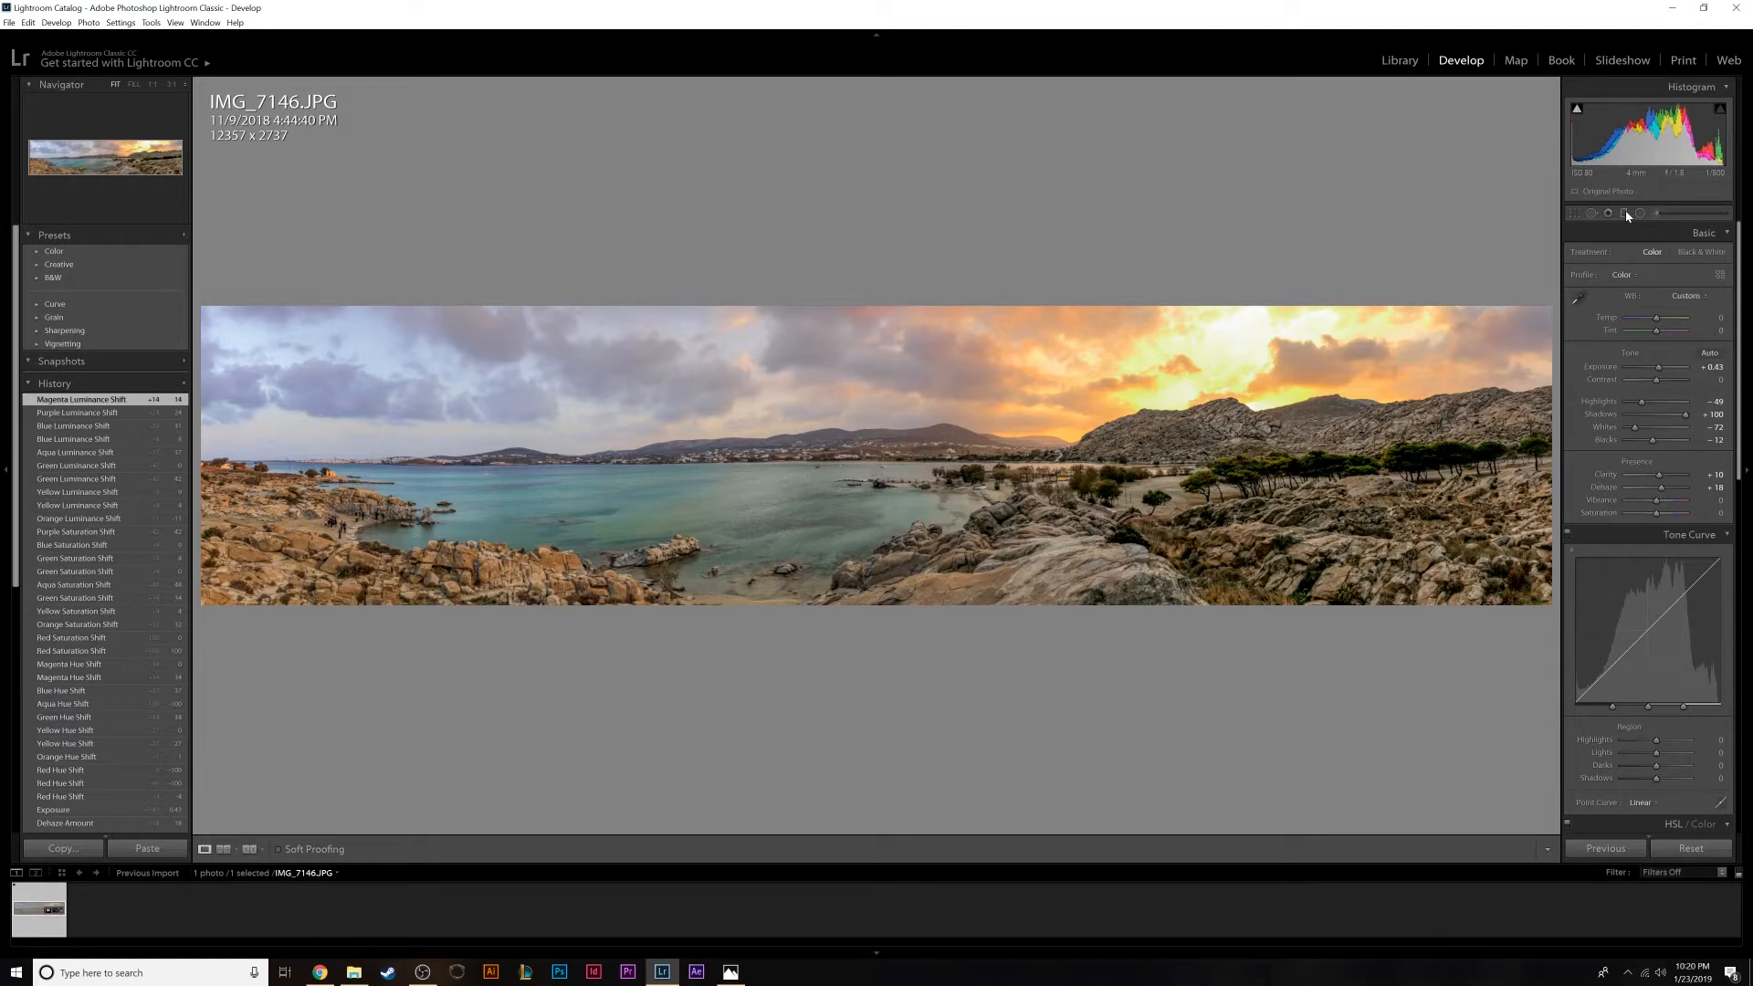
{"action": "key", "text": "y"}
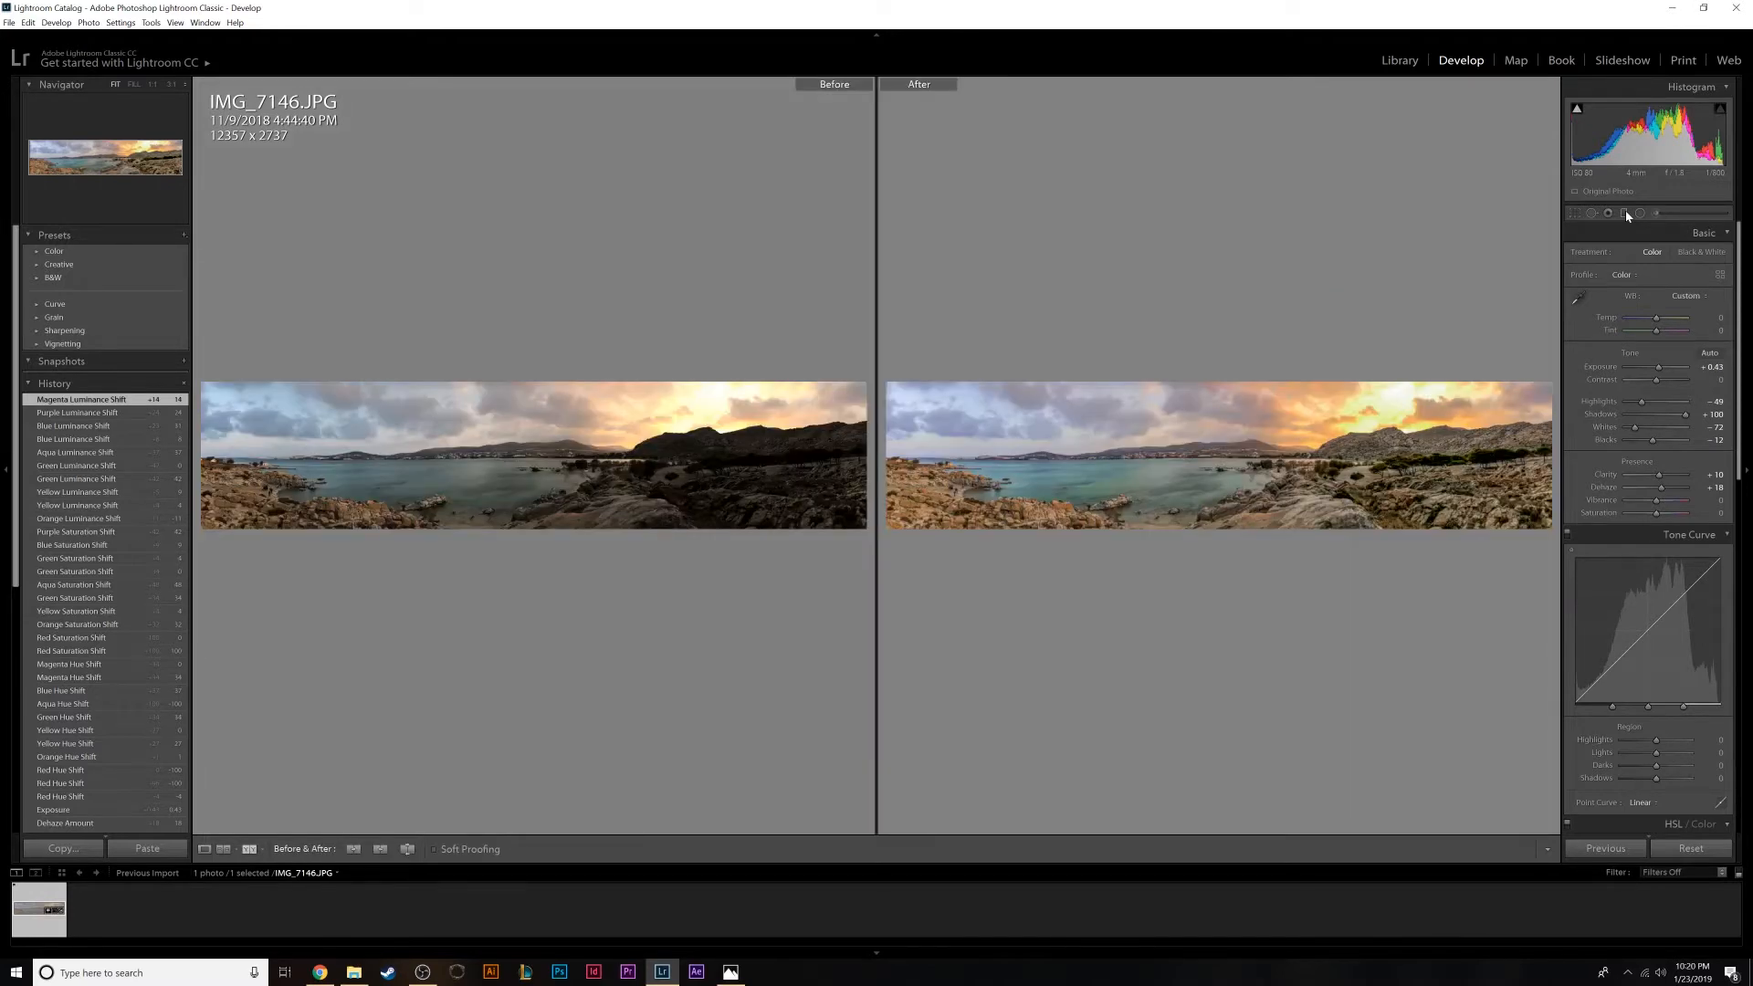
{"action": "key", "text": "y"}
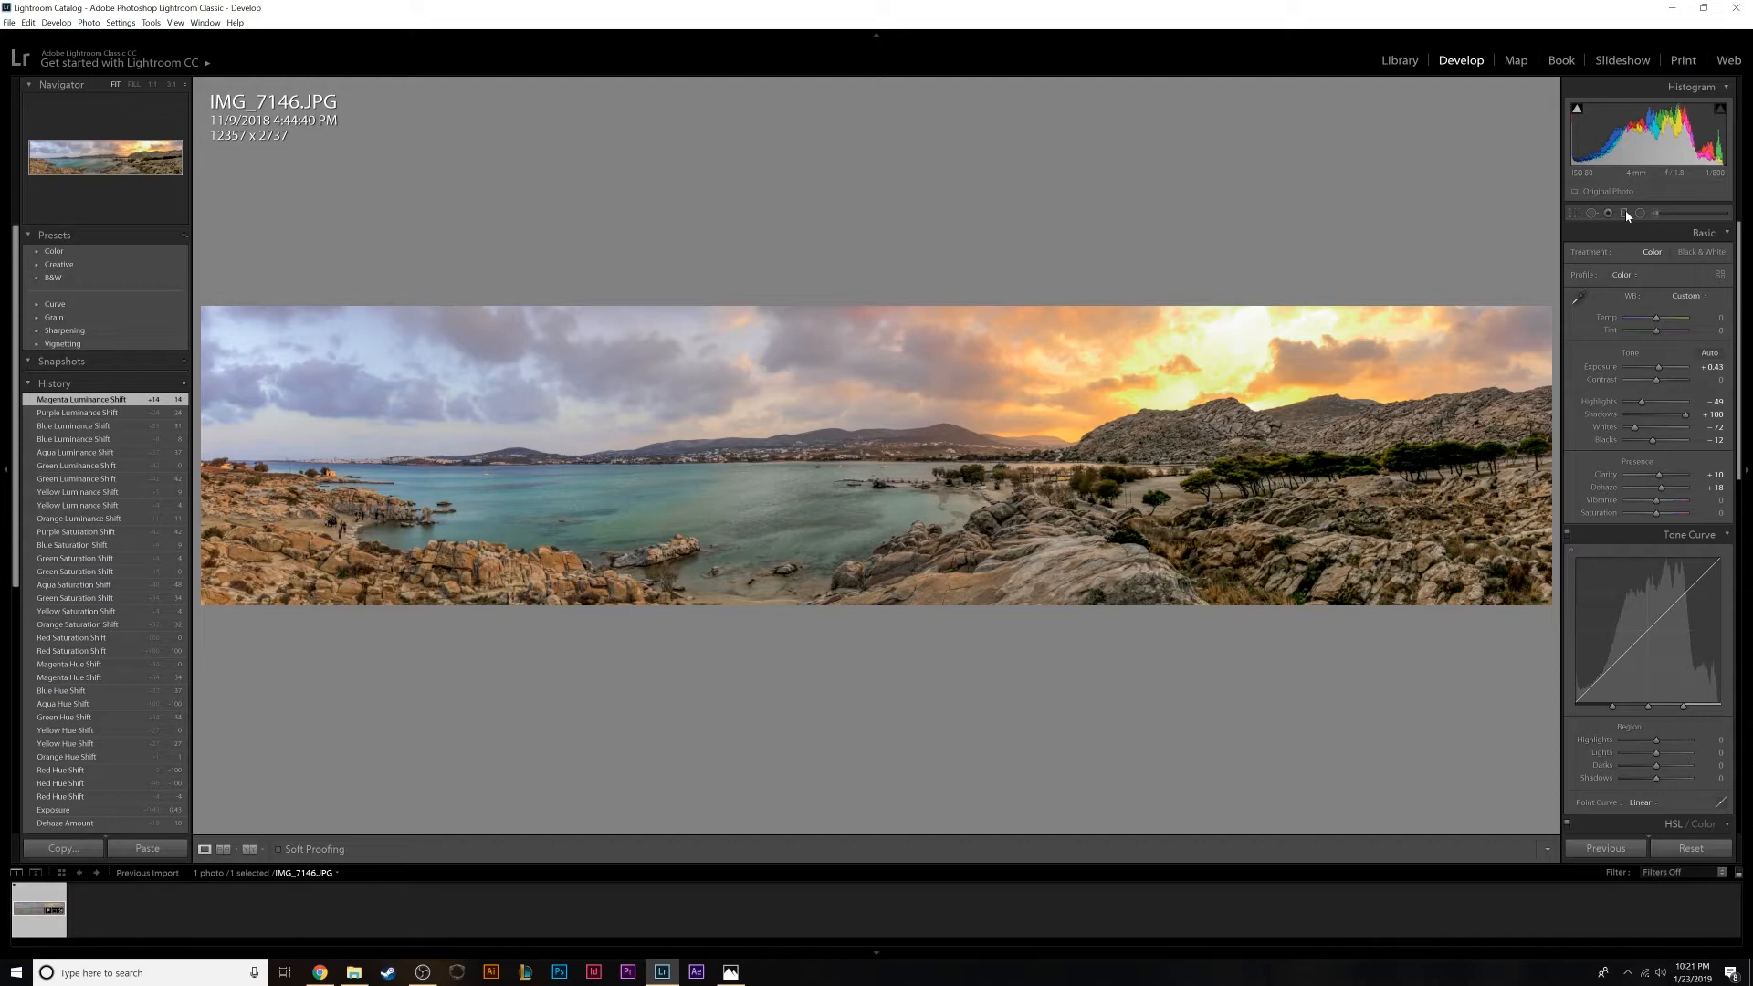
{"action": "scroll", "coordinate": [1640, 399], "scroll_direction": "down", "scroll_amount": 3}
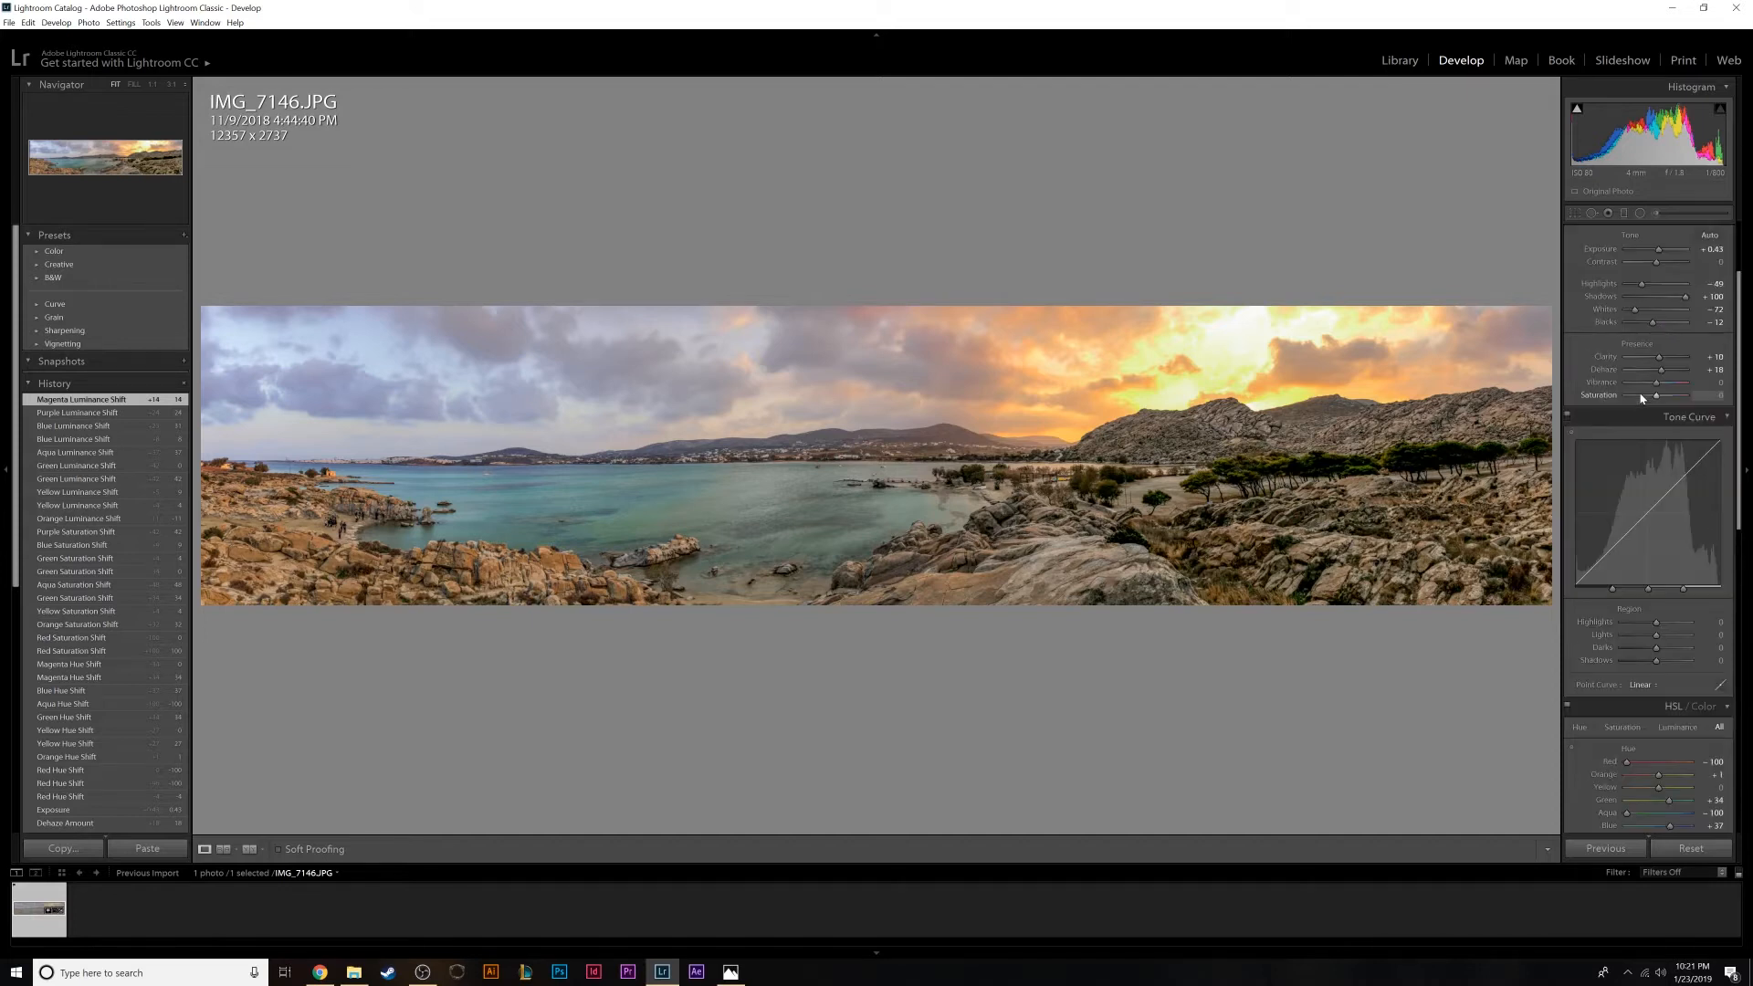
{"action": "scroll", "coordinate": [1579, 756], "scroll_direction": "down", "scroll_amount": 3}
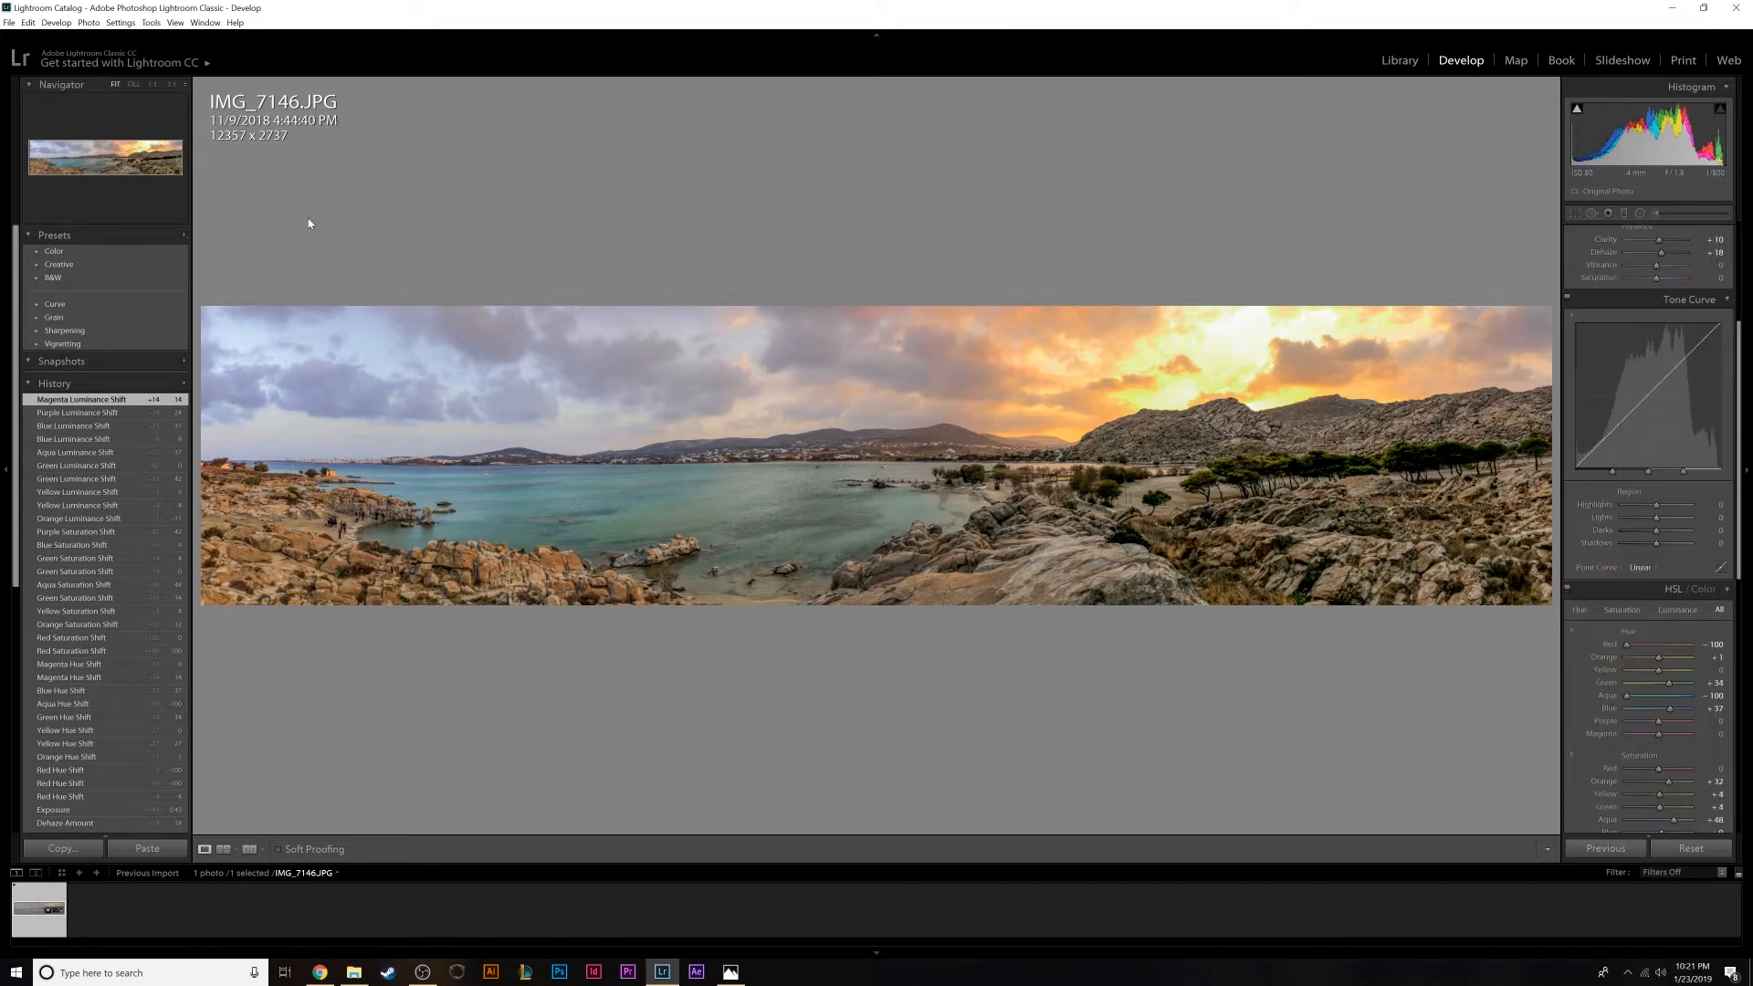